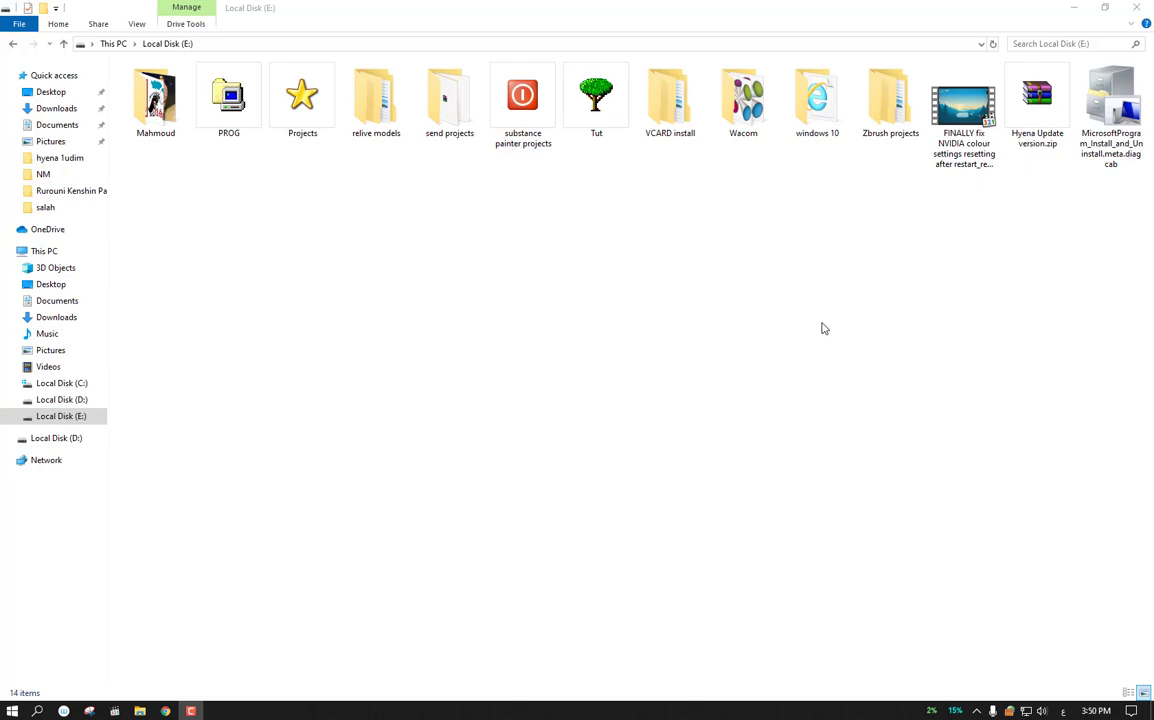
Extract Hyena Update version.zip to a 'Hyena Update version' folder, then minimize Explorer
right_click(1048, 135)
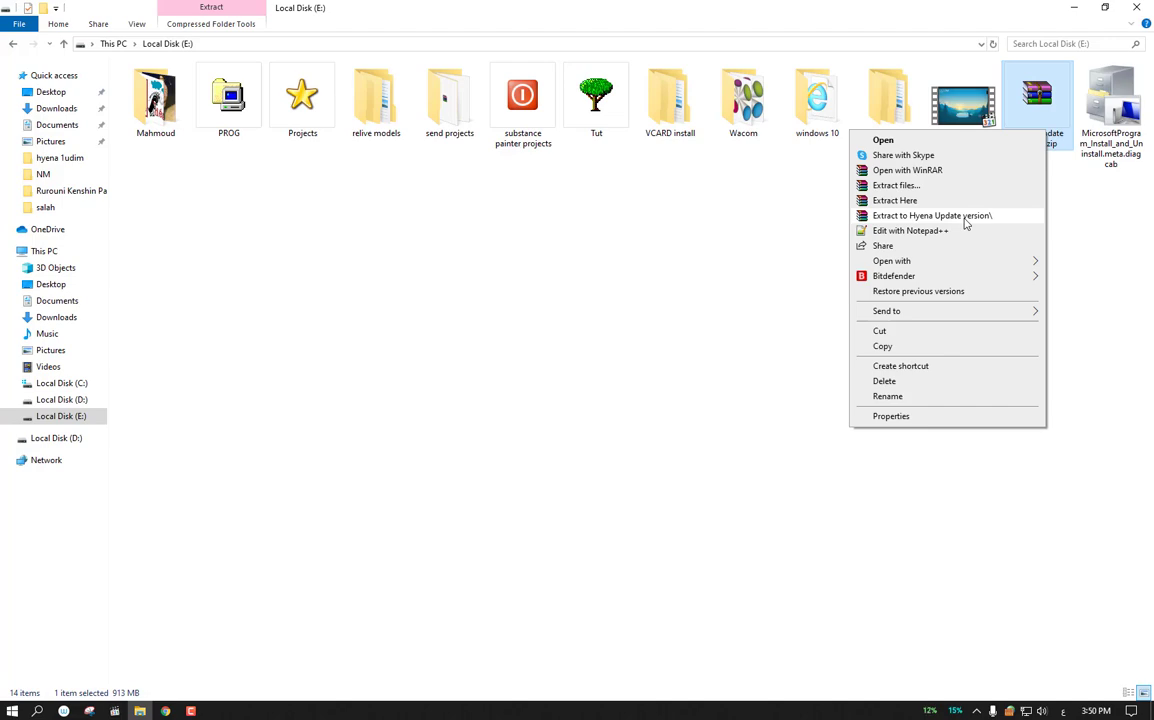
click(945, 201)
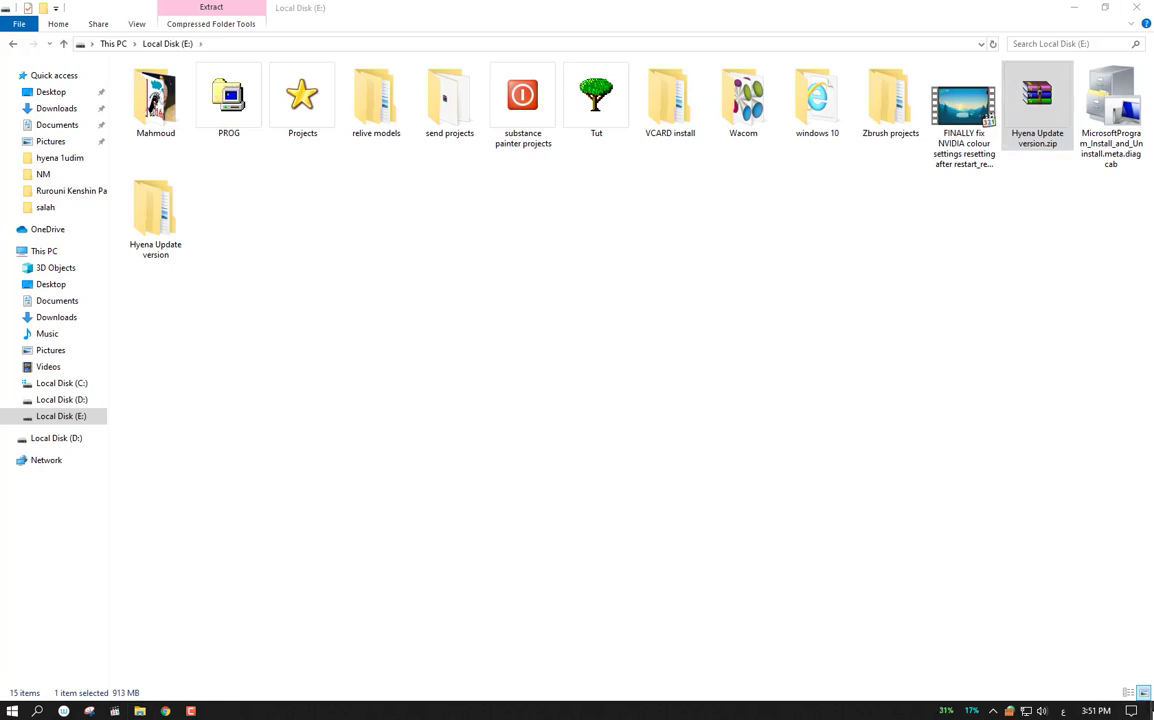
click(1150, 706)
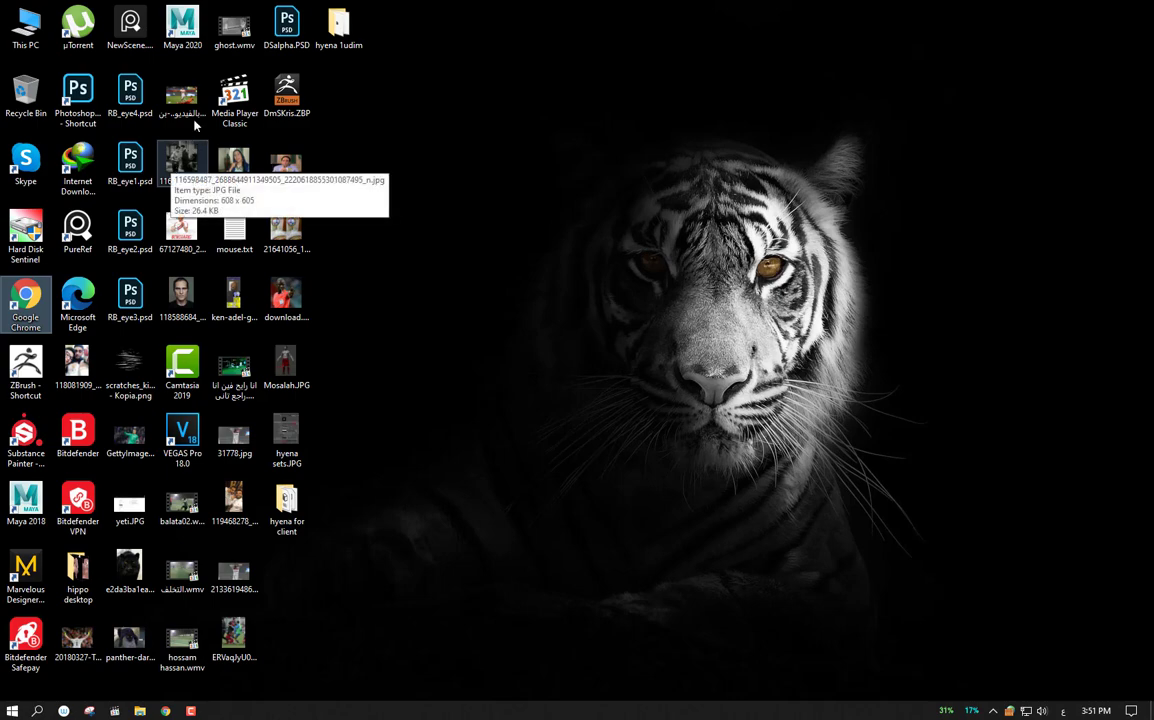
Launch Maya 2020 from its desktop shortcut
click(190, 24)
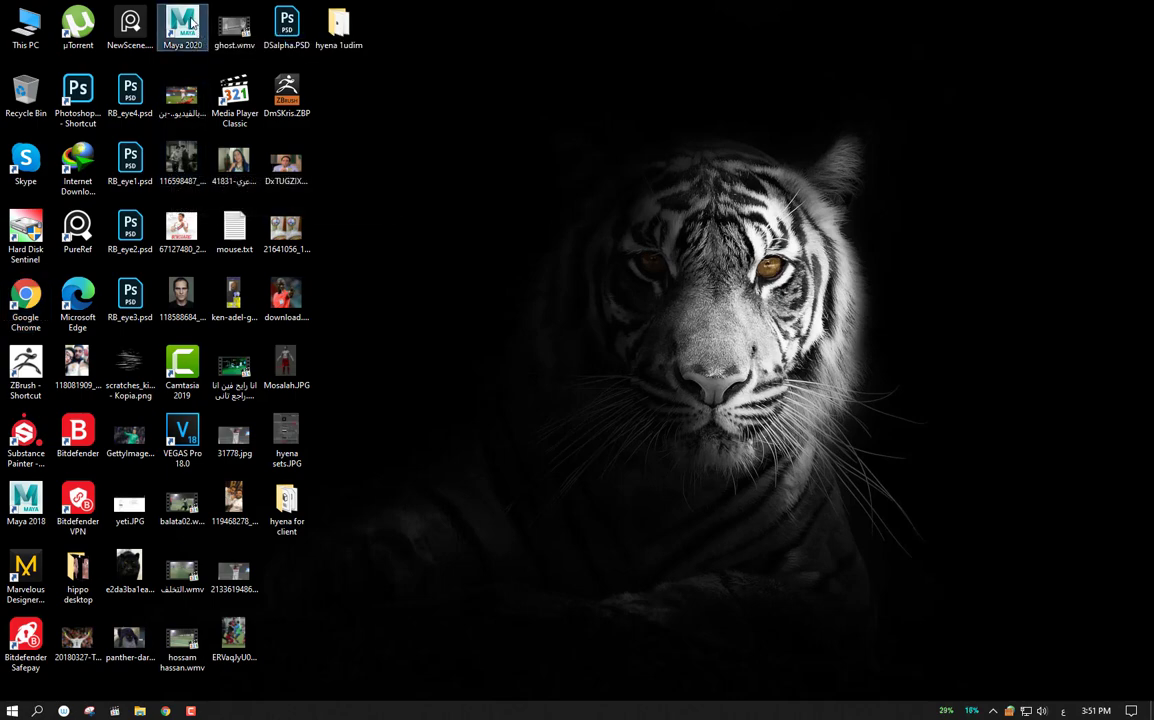
double_click(190, 22)
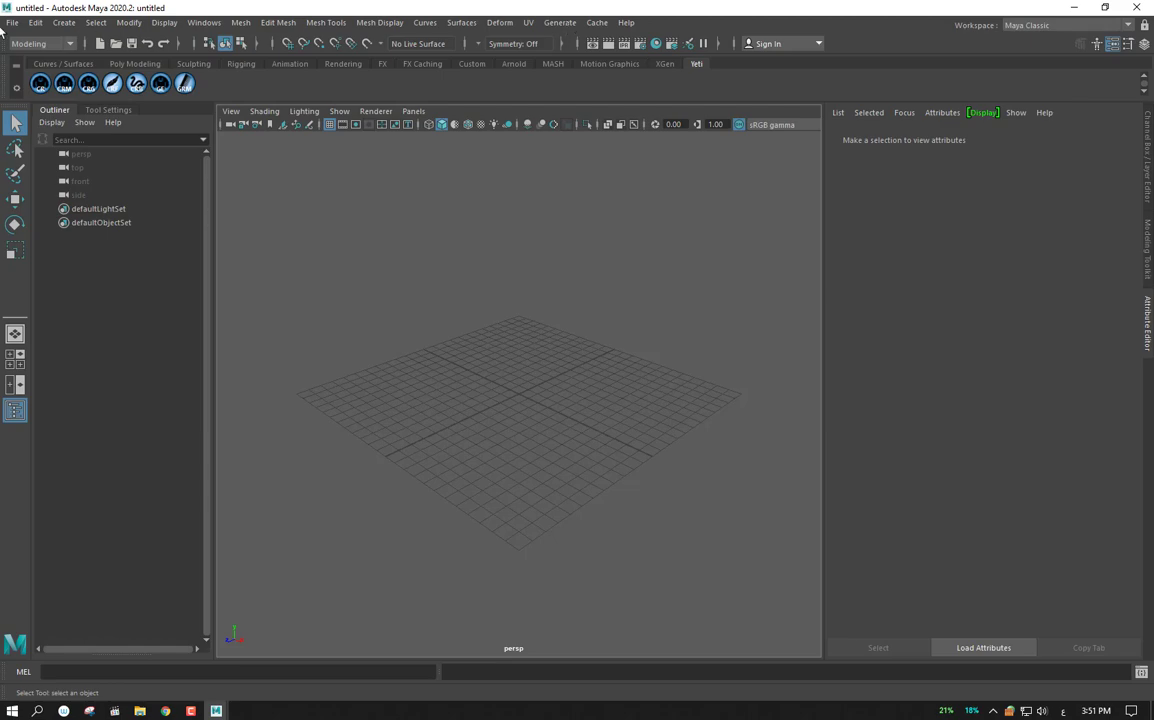
Set E:\Hyena Update version\Hyena as the current Maya project
click(11, 22)
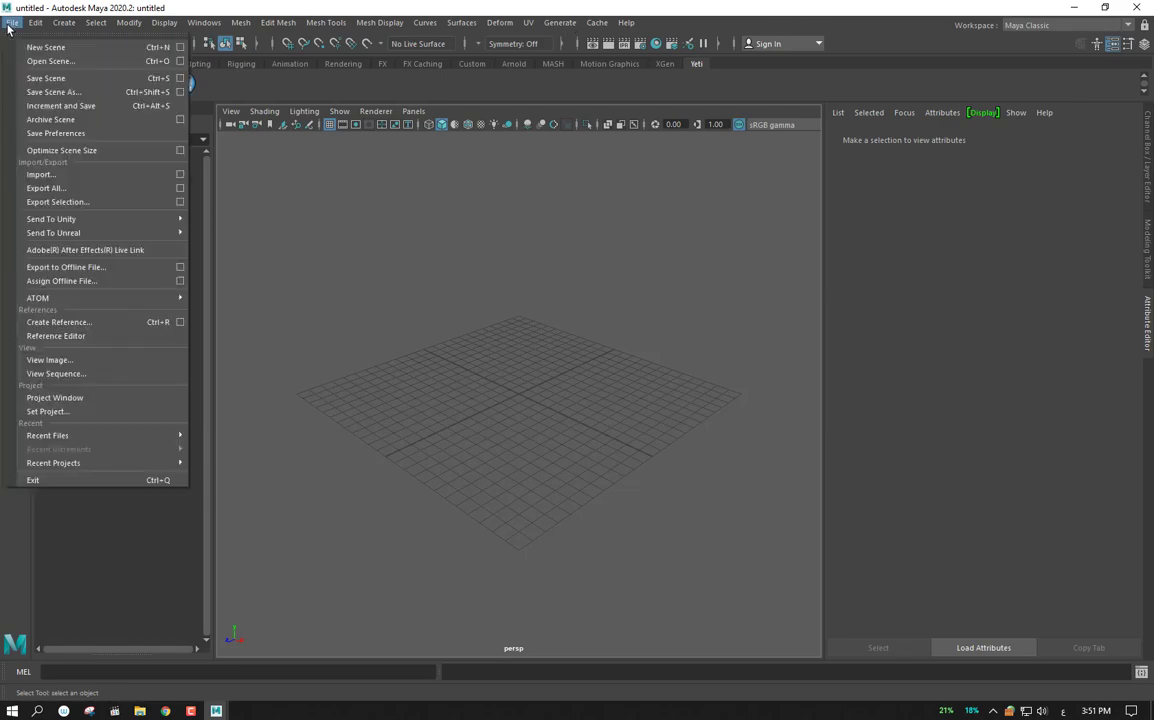
click(50, 412)
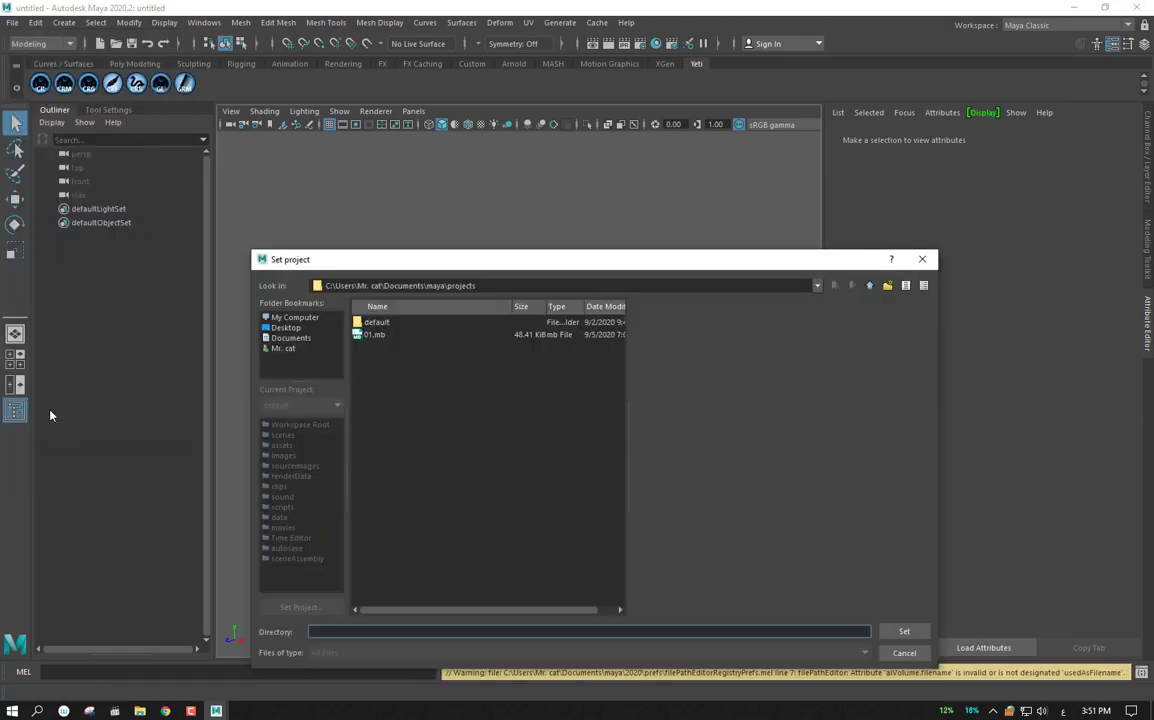
click(869, 285)
click(294, 317)
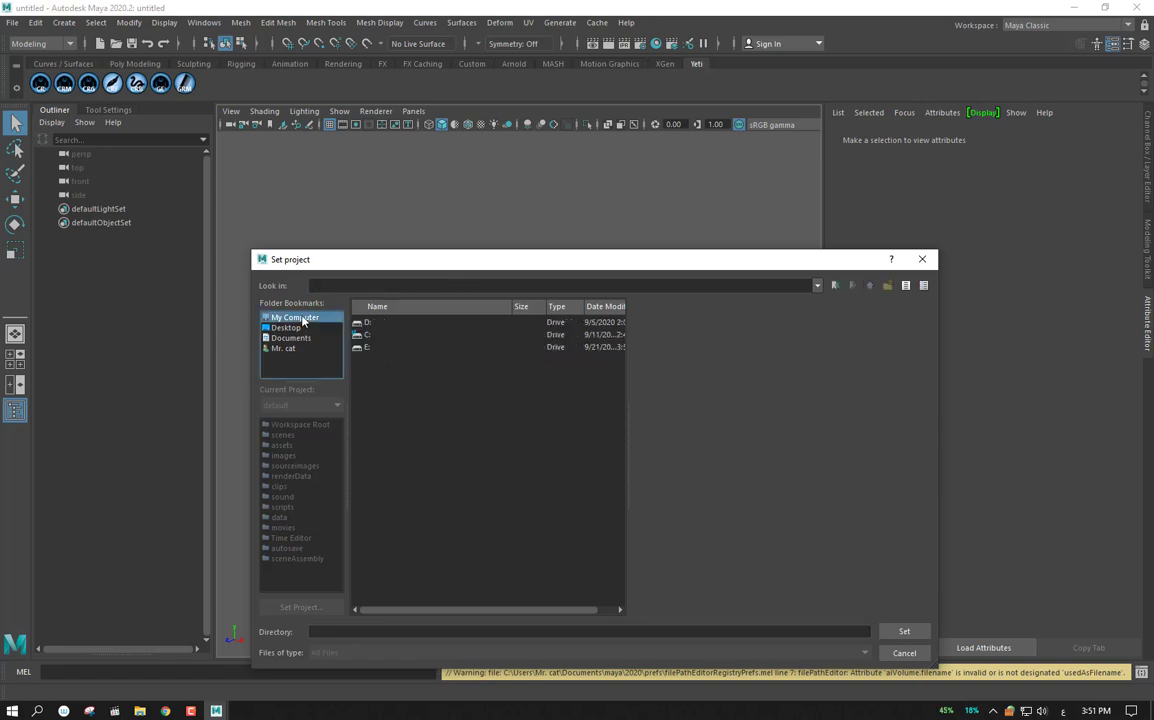
double_click(360, 347)
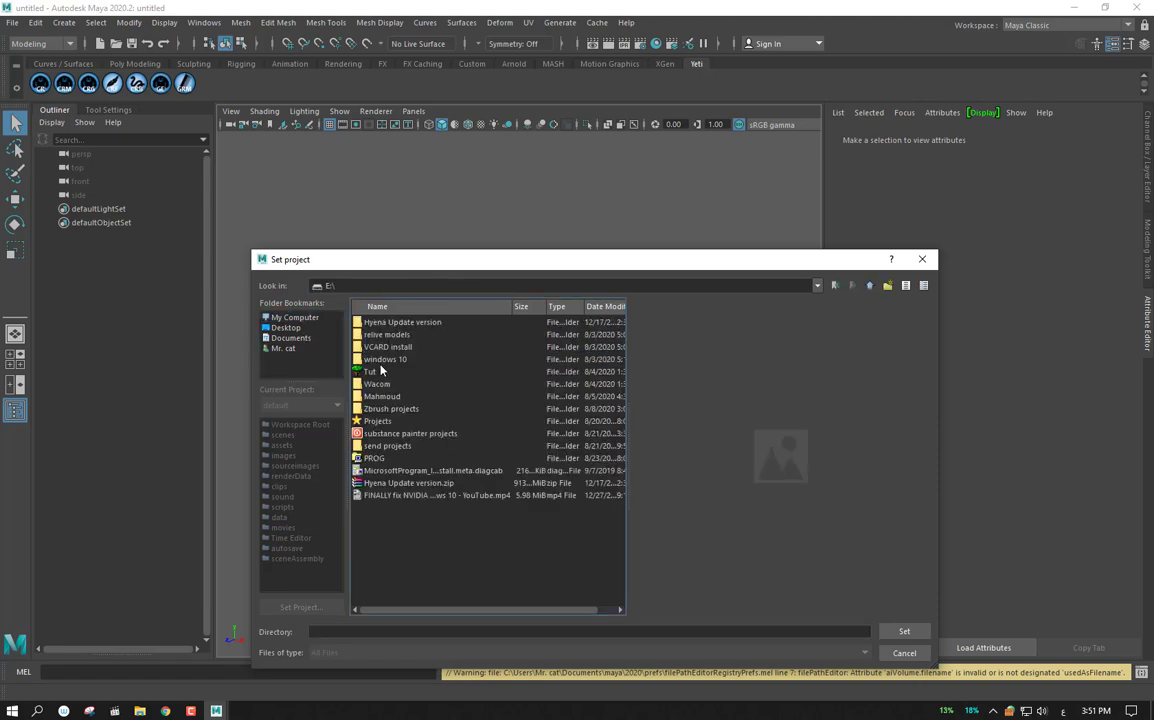
double_click(398, 323)
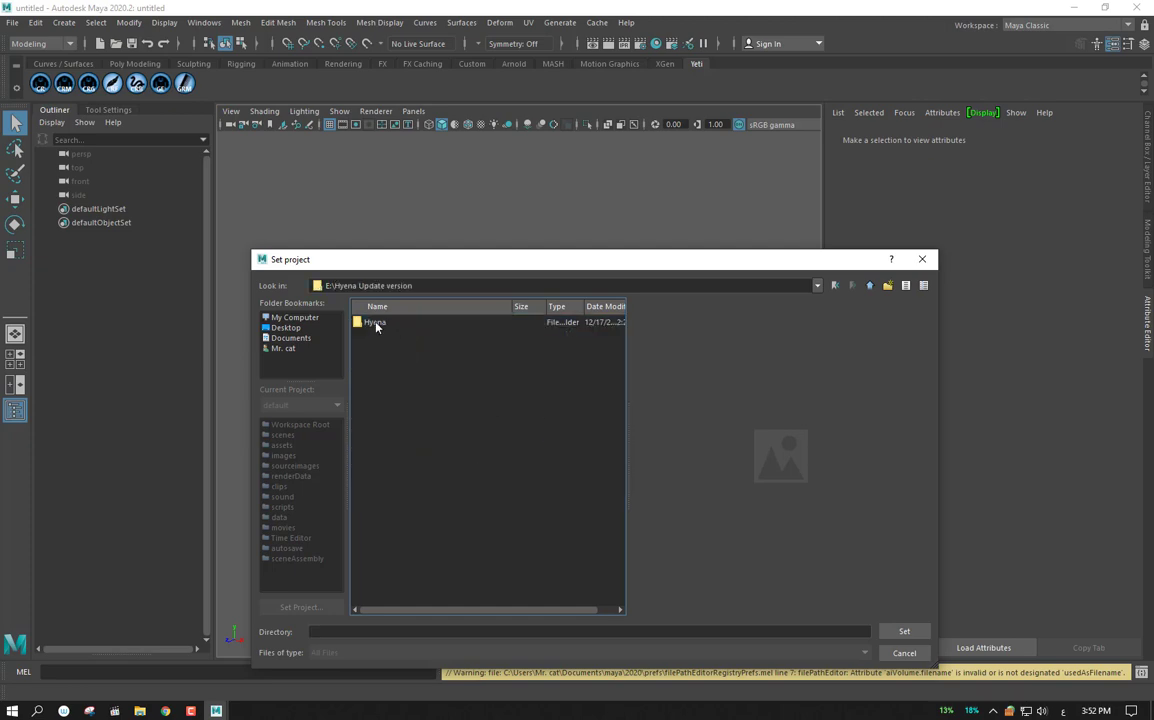
double_click(373, 323)
click(904, 631)
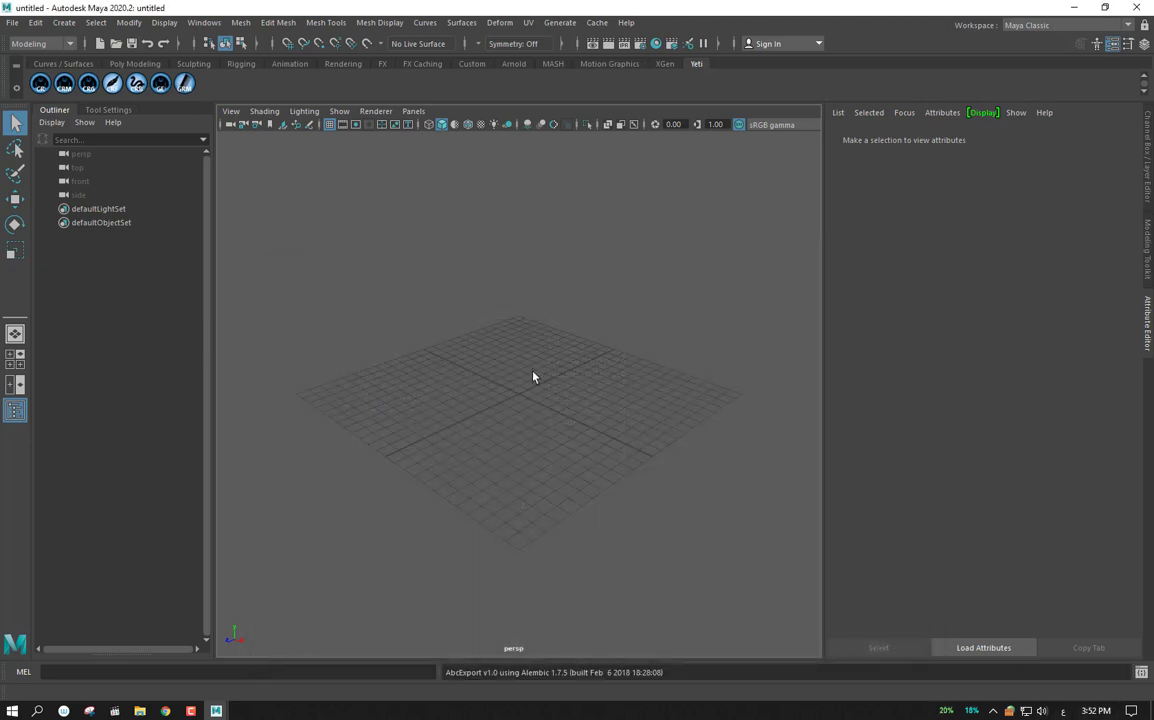
click(11, 22)
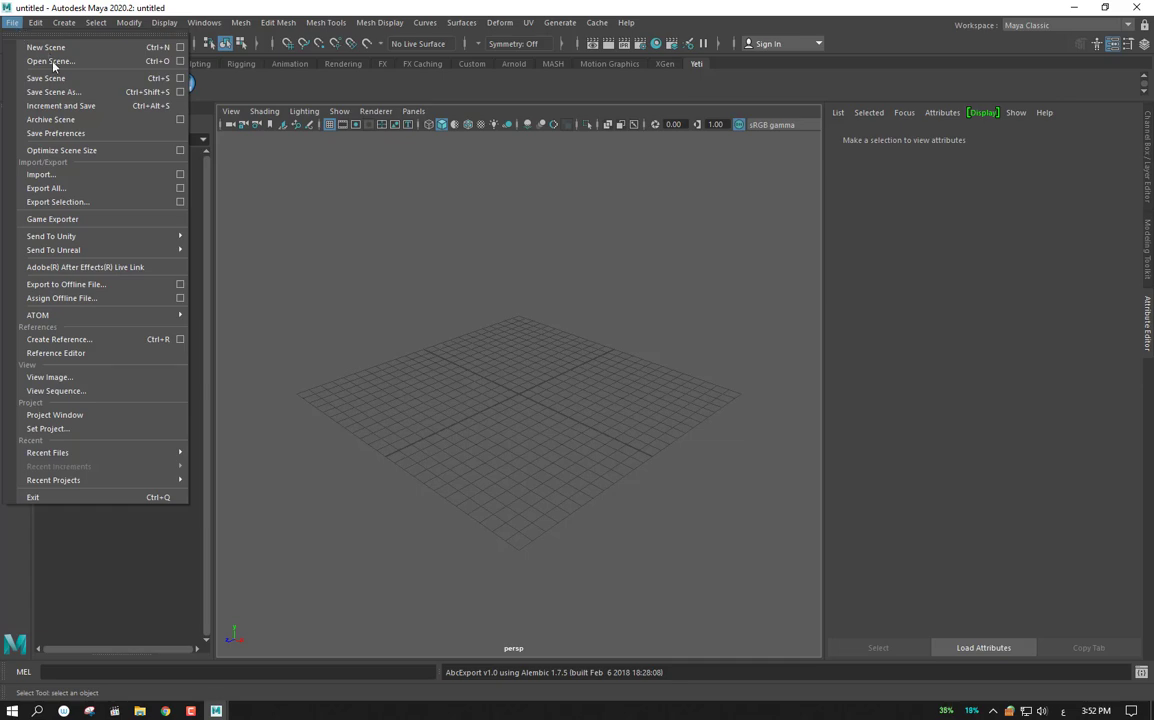
Open Hyena.ma from the project's scenes folder without saving the untitled scene
click(51, 61)
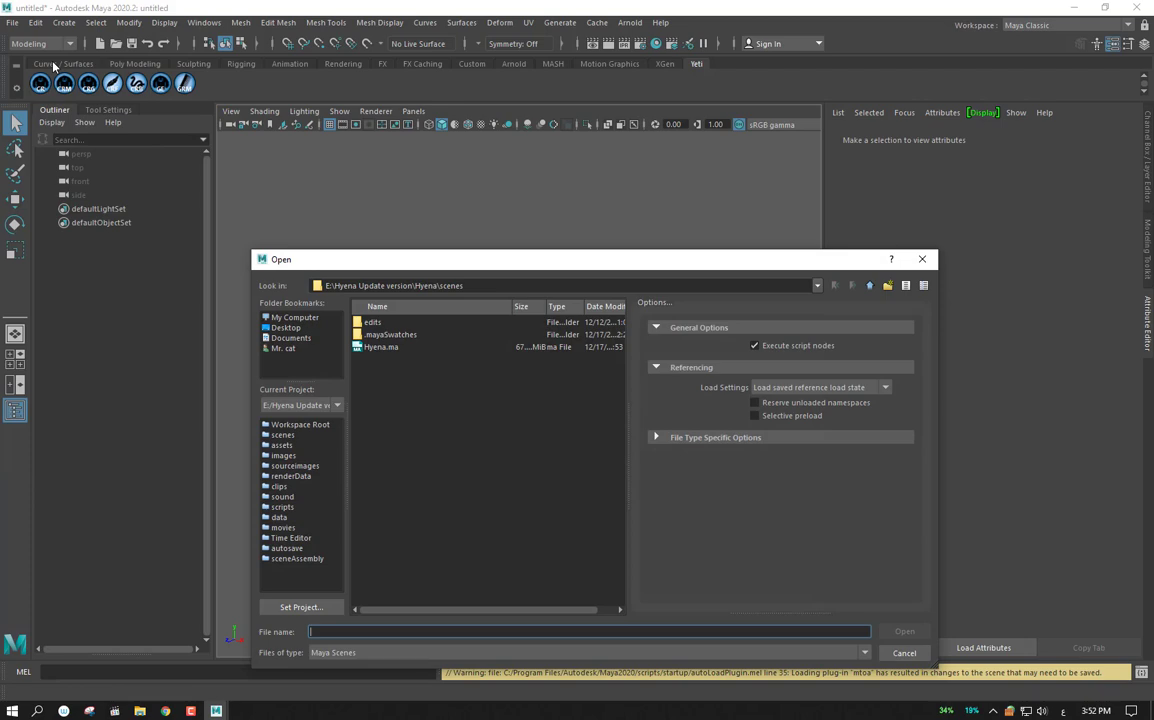
click(372, 347)
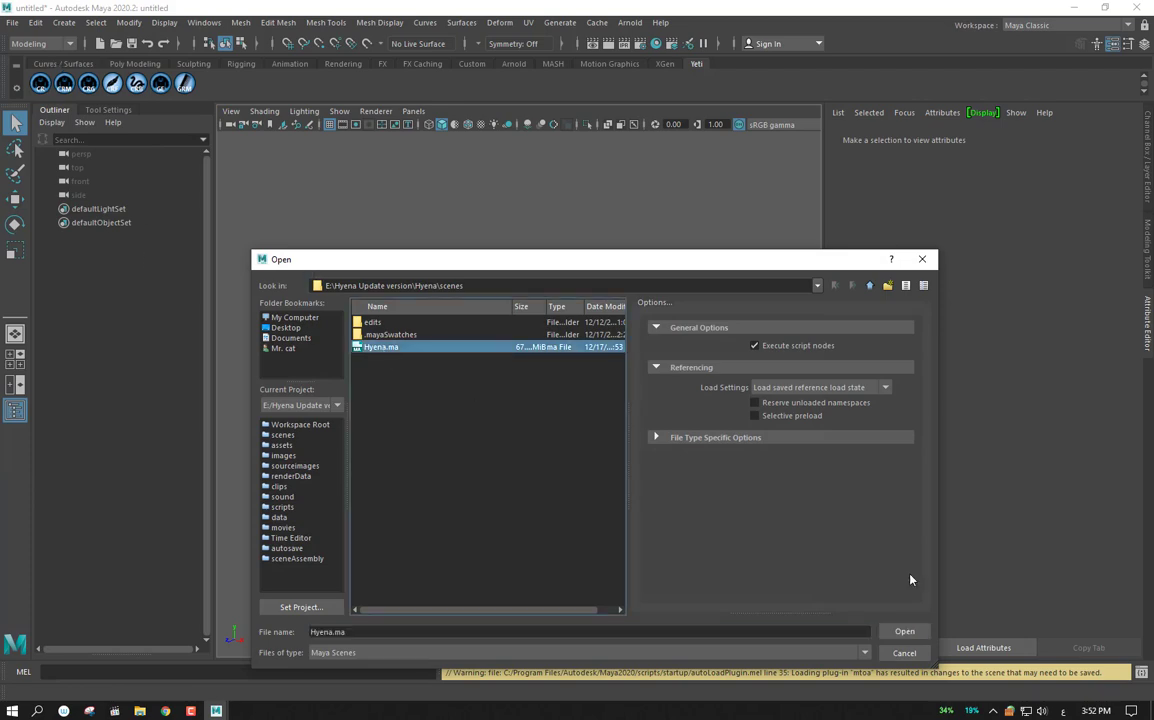
click(910, 634)
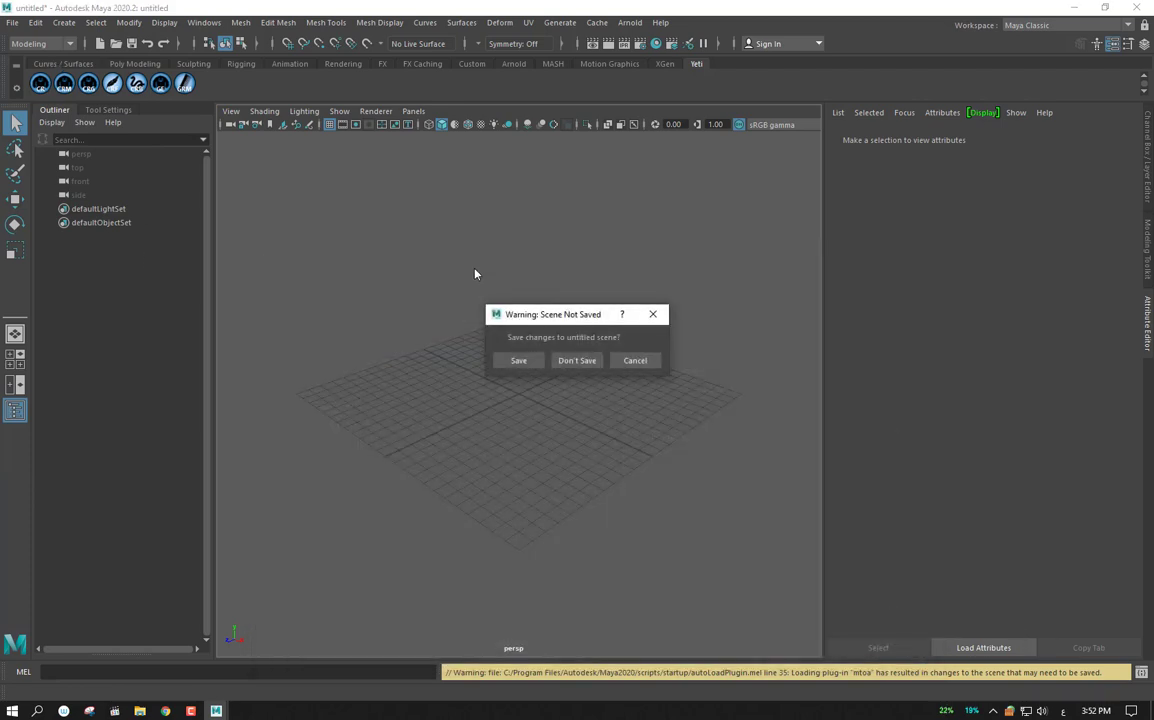
click(576, 362)
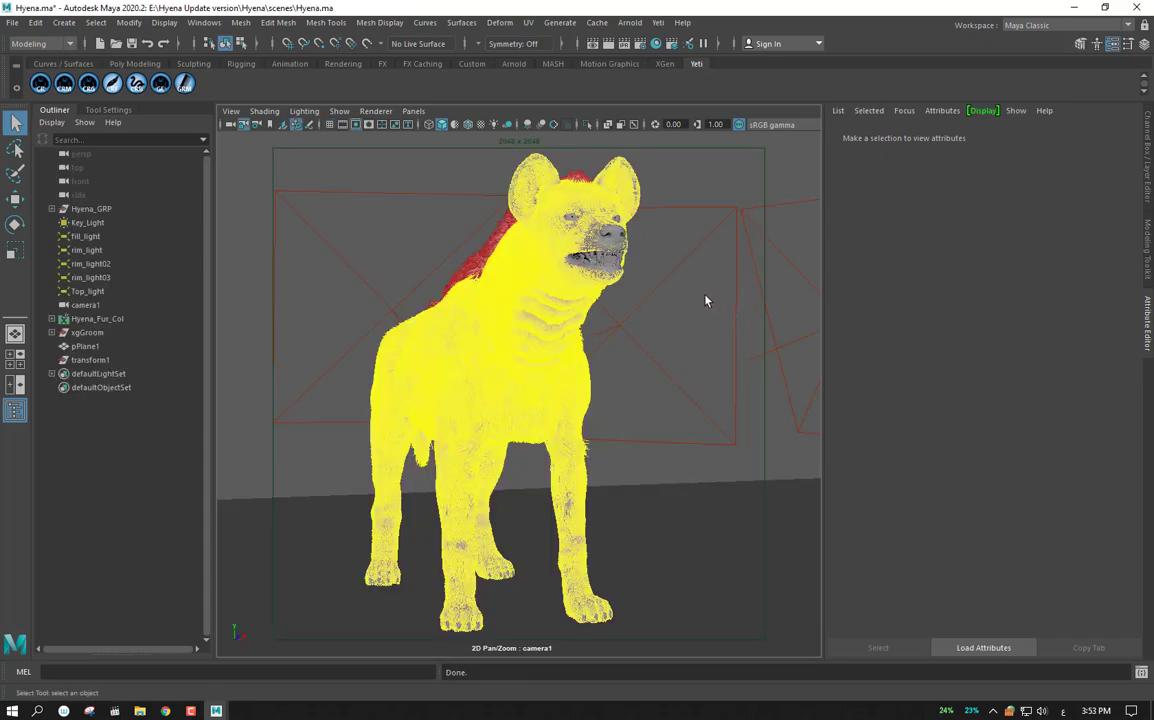
In Arnold's TX Manager, point Use Textures in Folder at the project's sourceimages folder
click(630, 23)
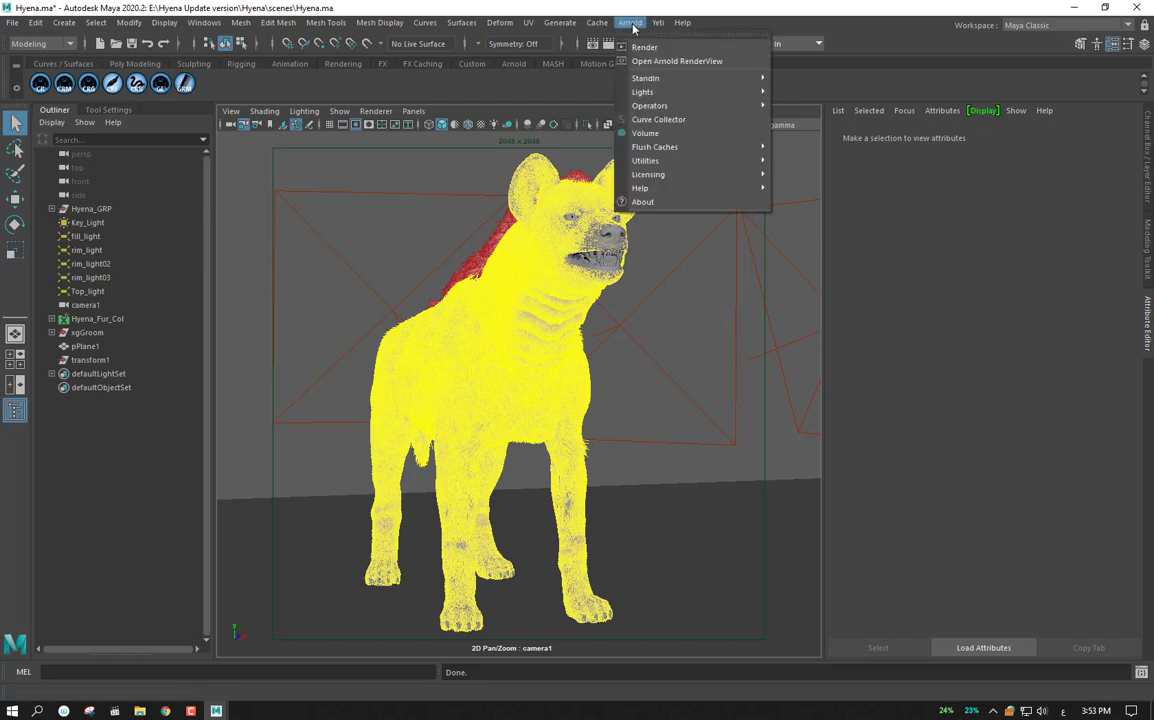
mouse_move(645, 160)
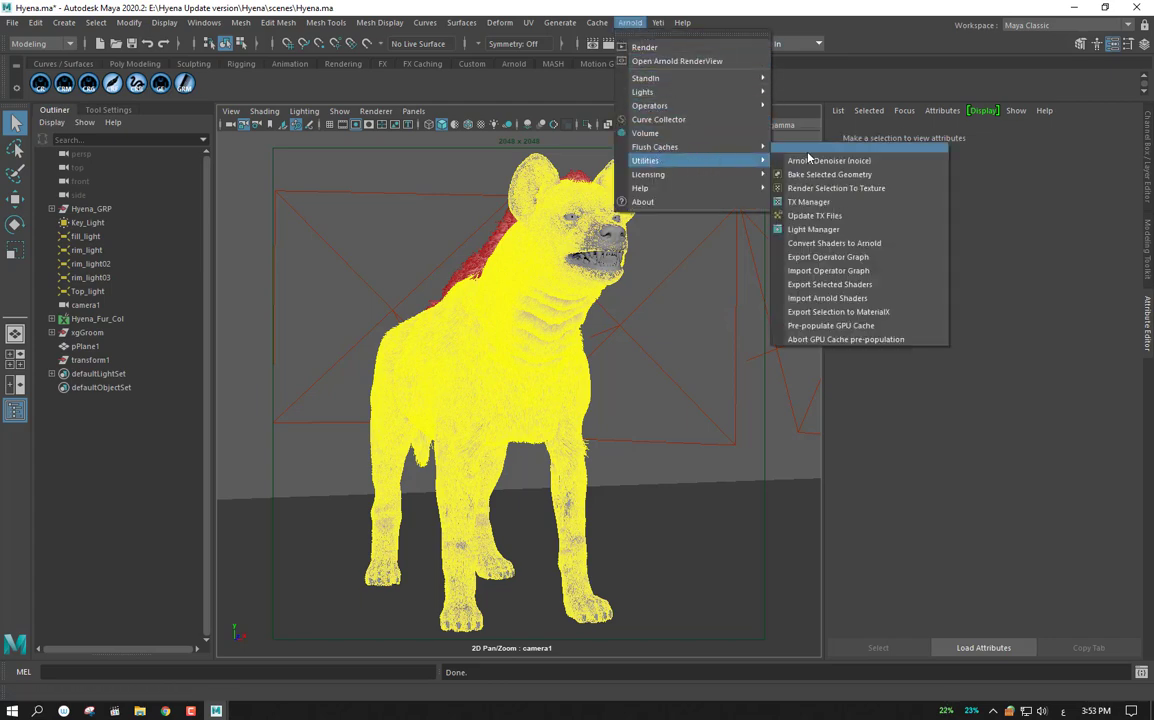
click(842, 203)
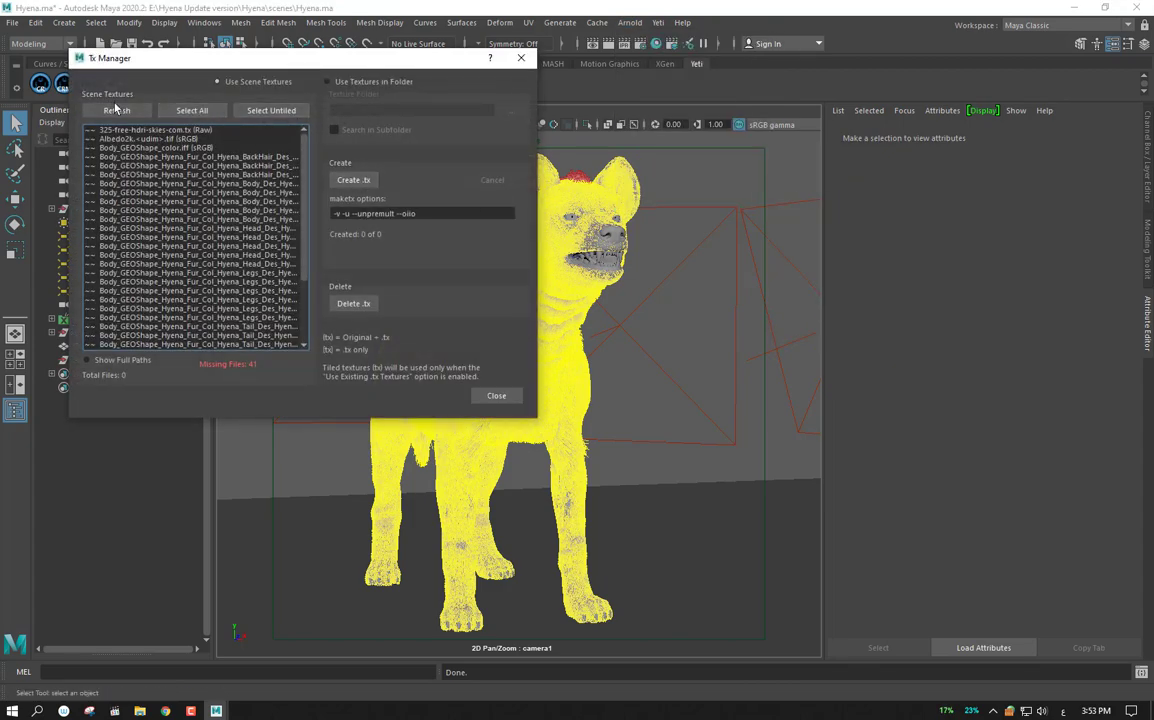
click(365, 80)
click(513, 111)
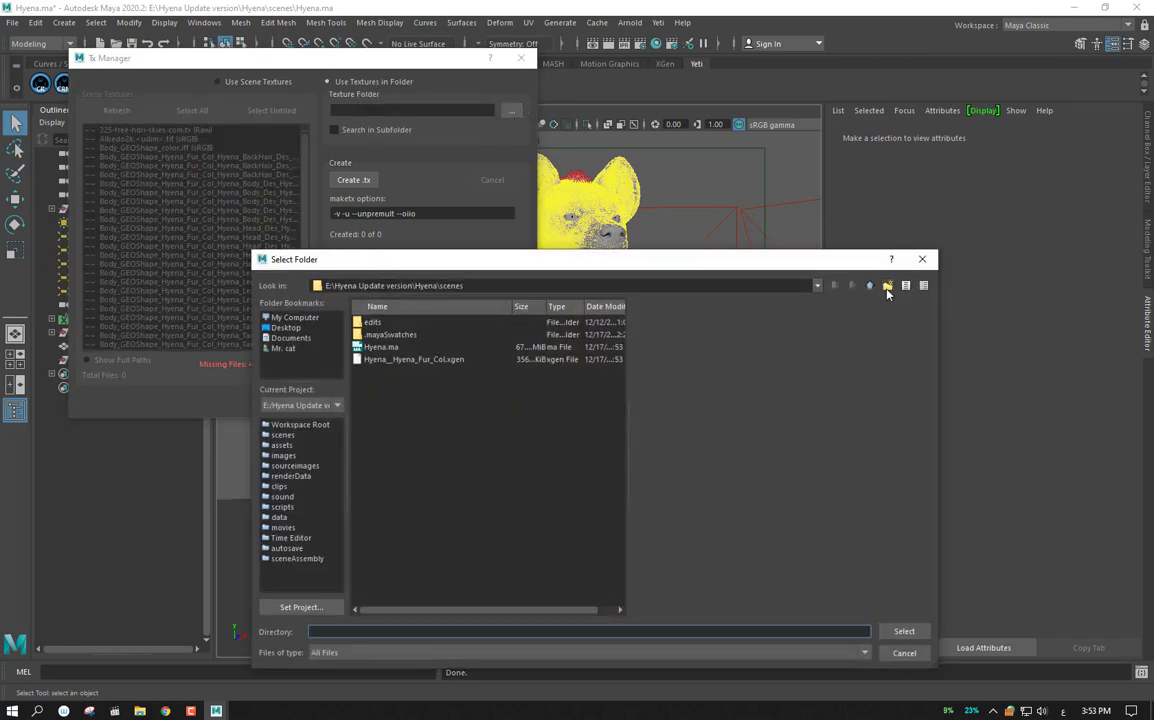
click(870, 286)
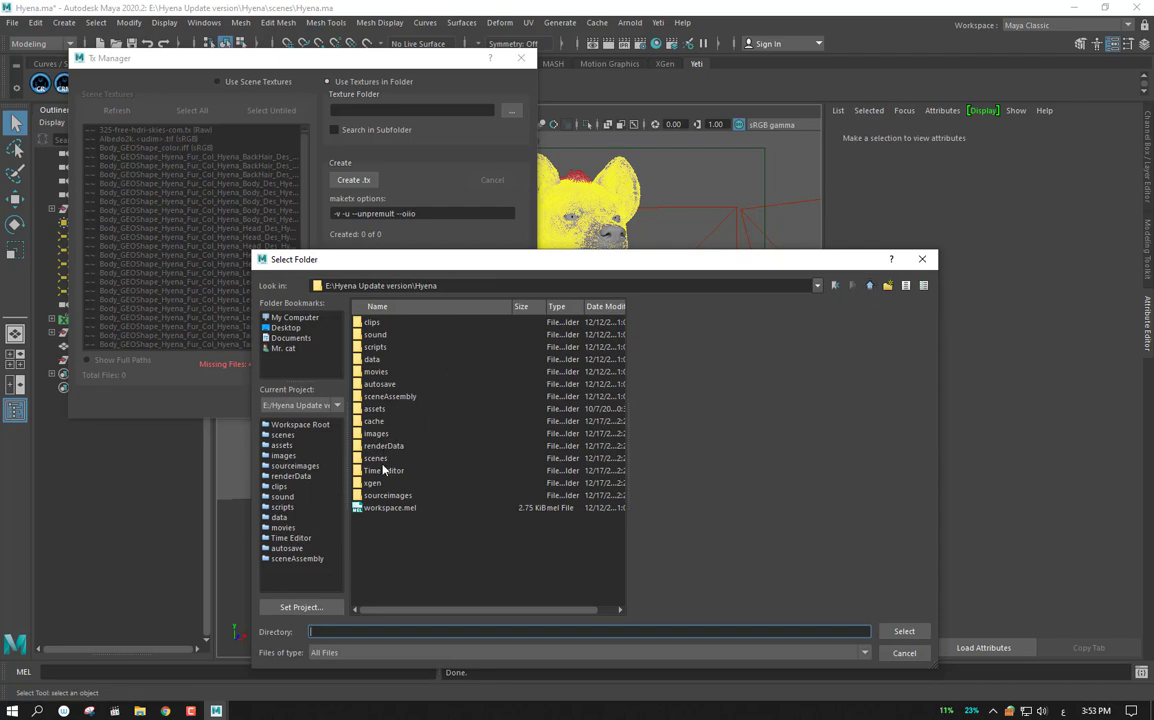
click(384, 495)
click(904, 631)
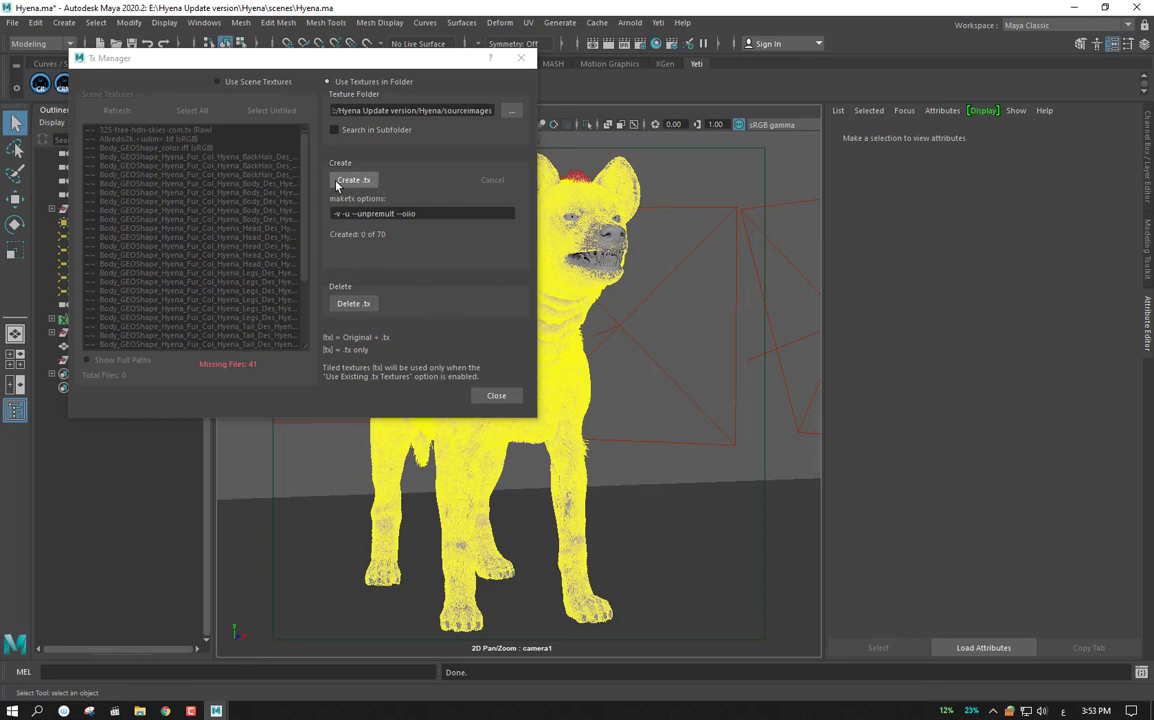
Convert all 70 sourceimages textures to .tx and close the TX Manager
click(352, 181)
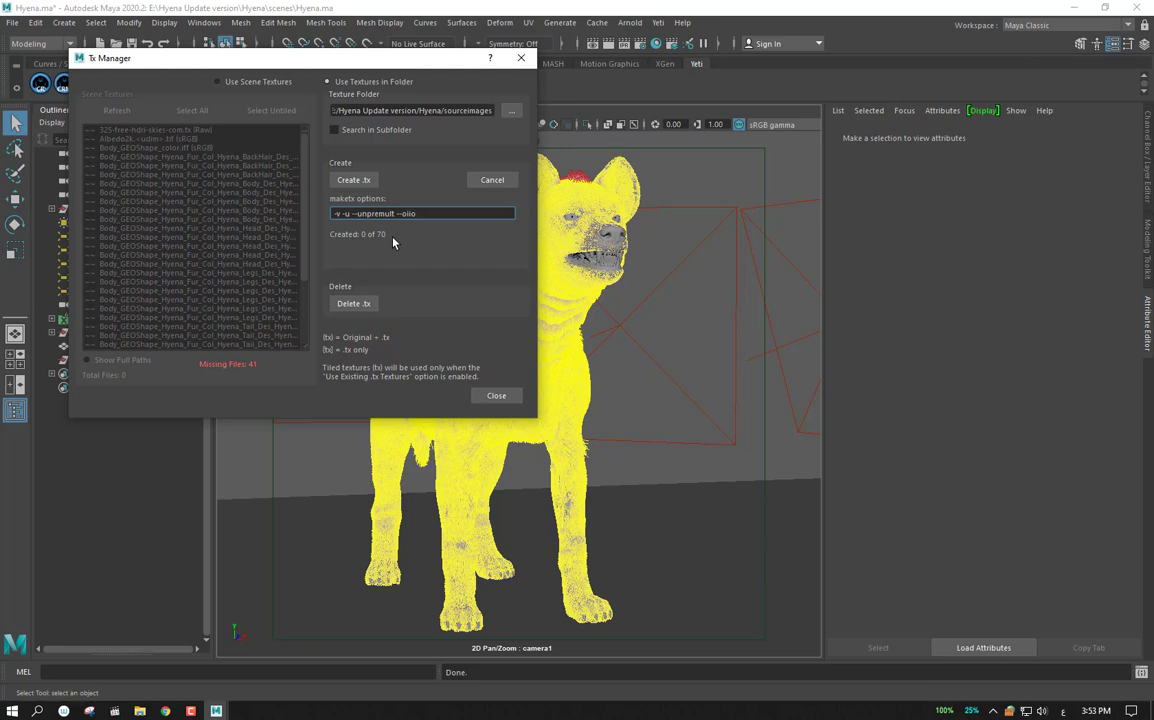
click(360, 181)
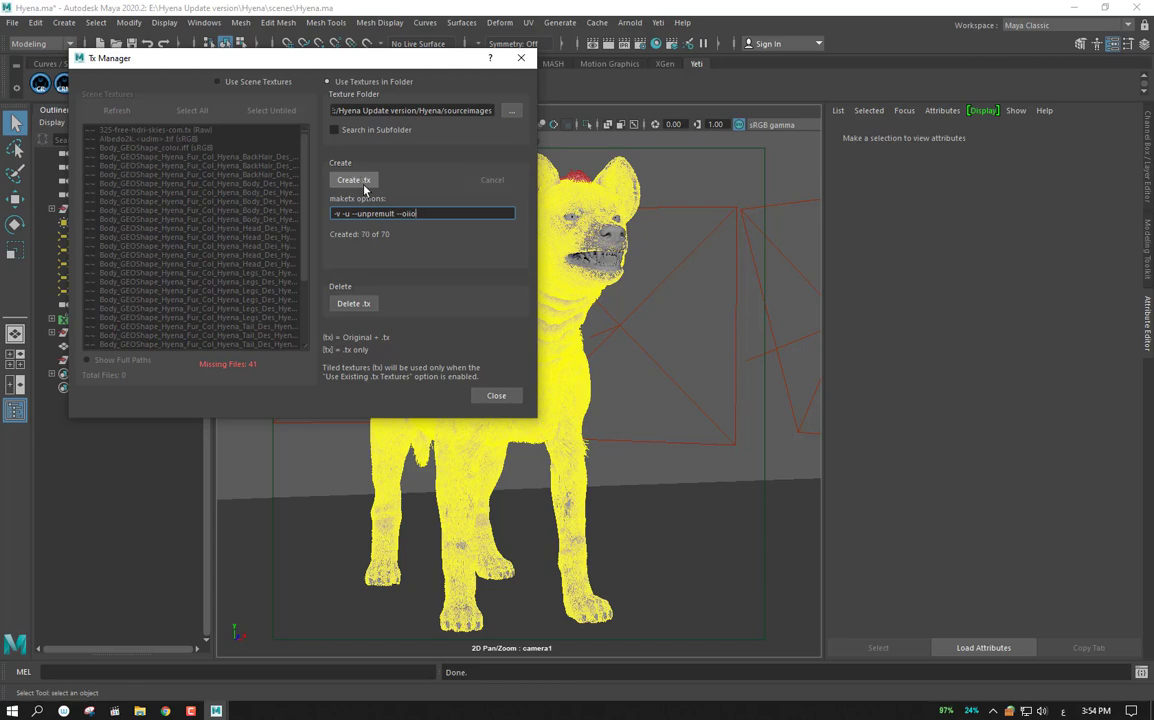
click(490, 396)
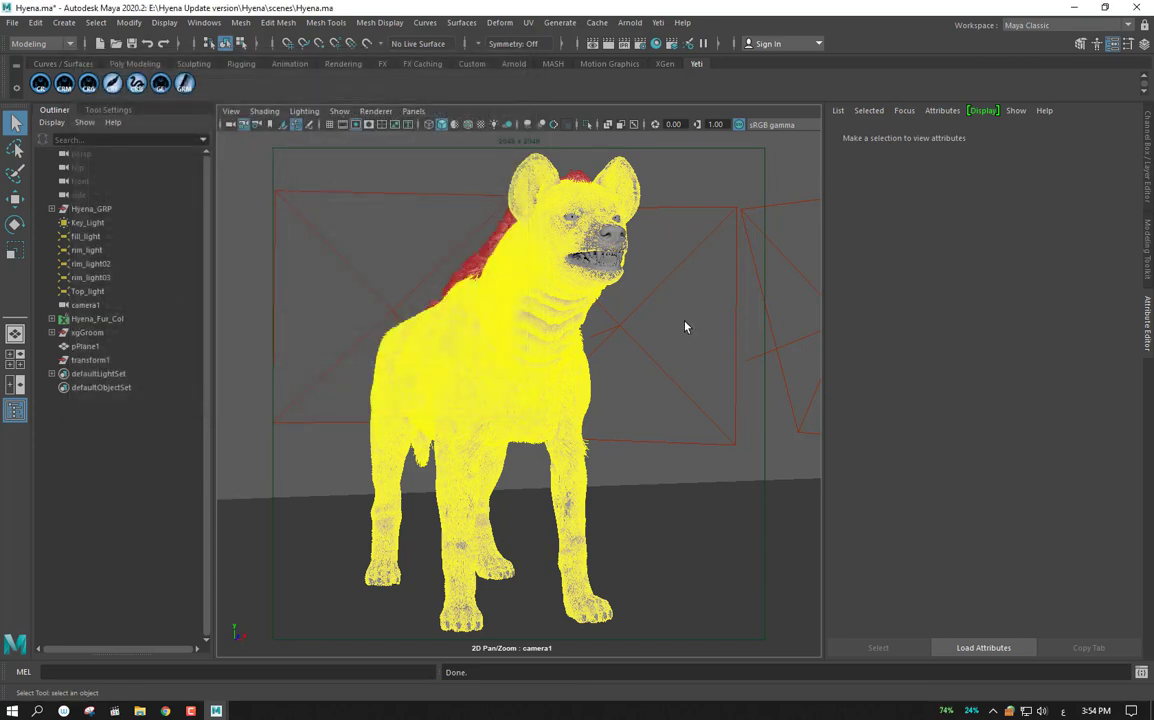
Render camera1 in Arnold RenderView, which aborts on unreadable texture DIS.1003.exr
click(626, 23)
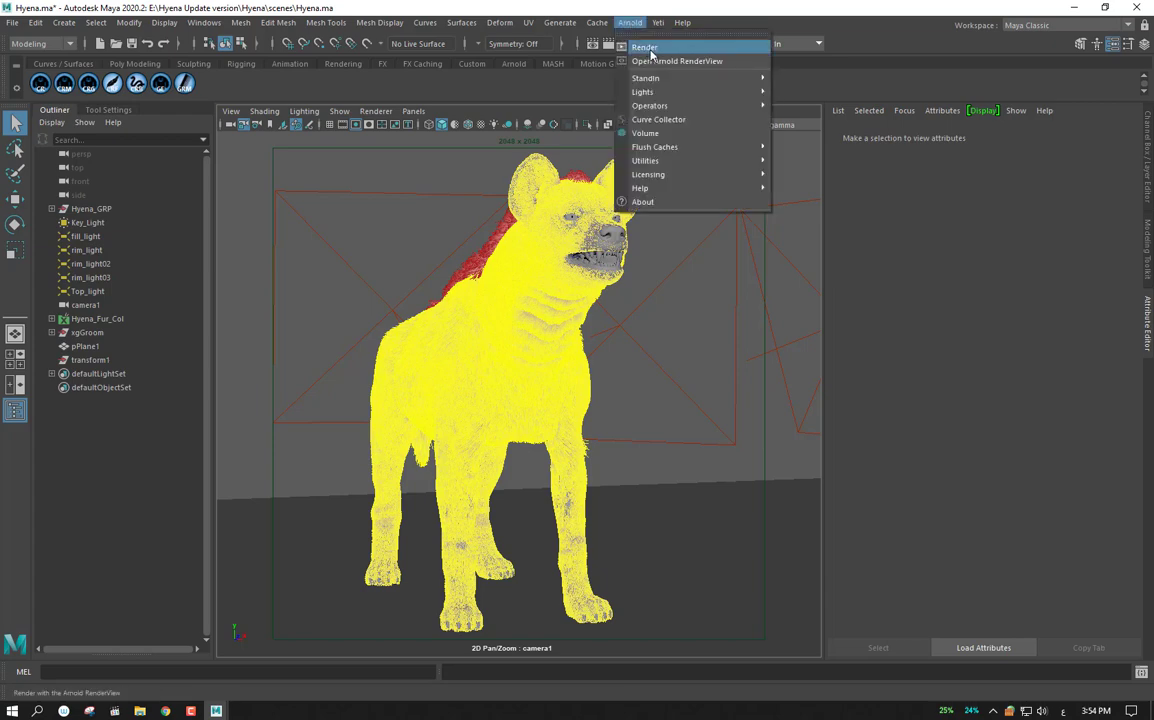
click(648, 48)
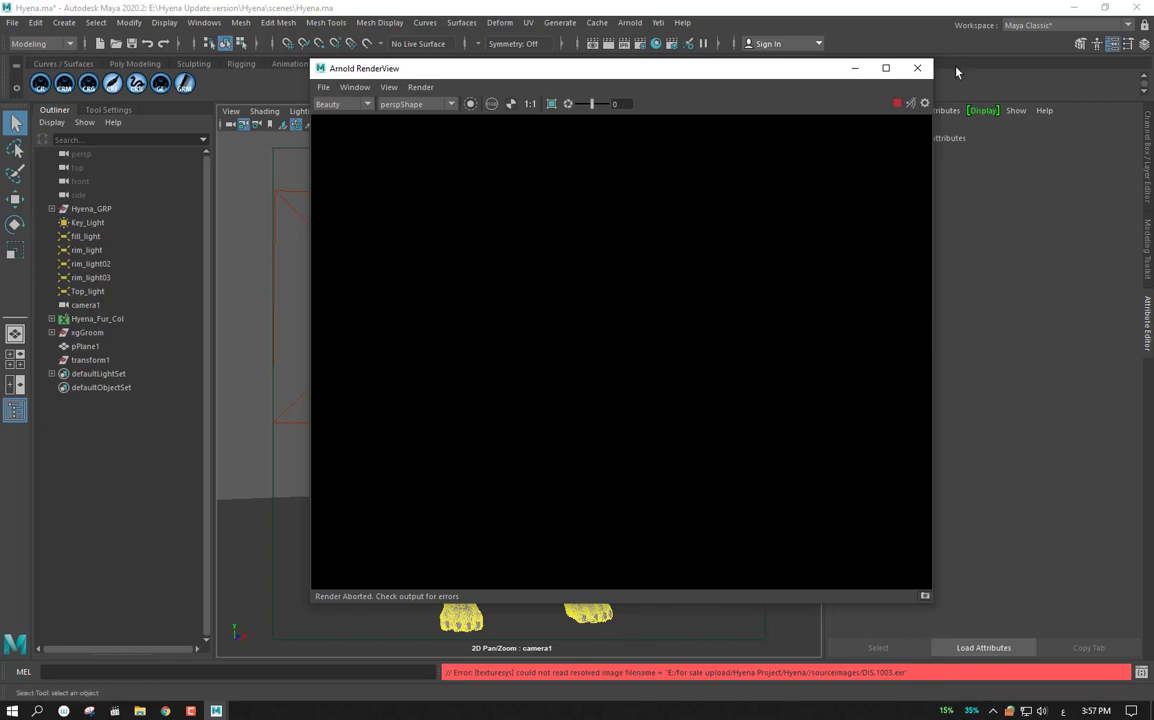
click(203, 24)
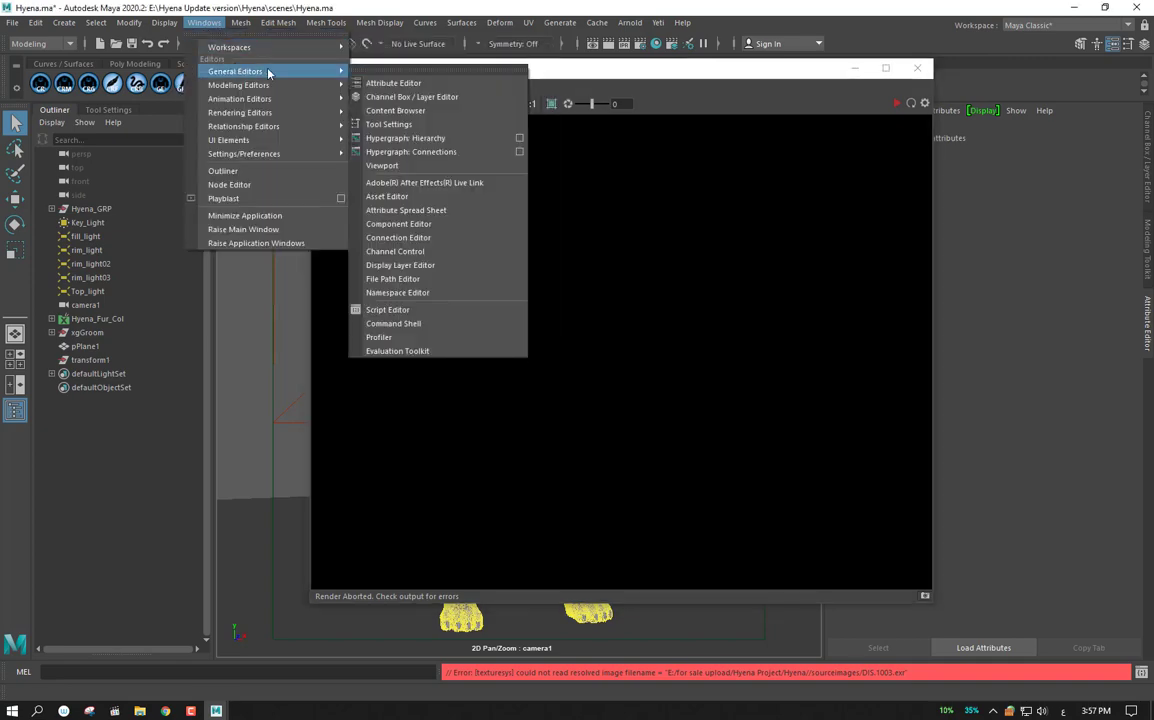
mouse_move(236, 71)
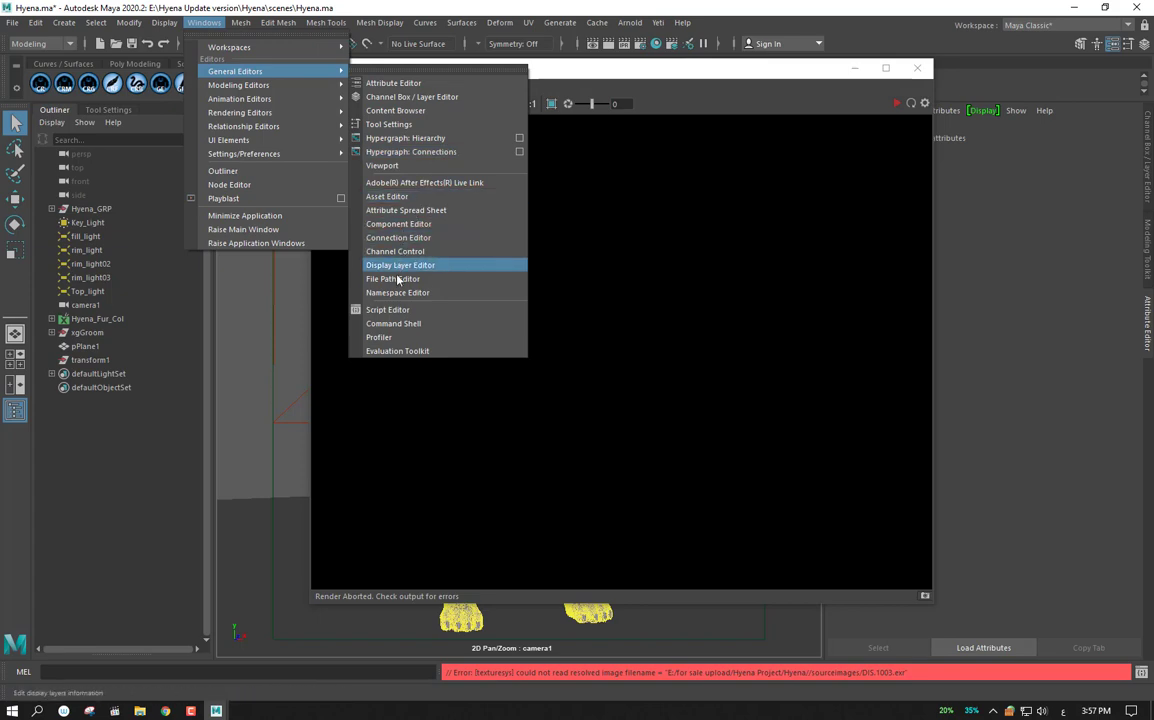
In the File Path Editor, inspect and select the unresolved E:/for sale upload sourceimages path
click(443, 284)
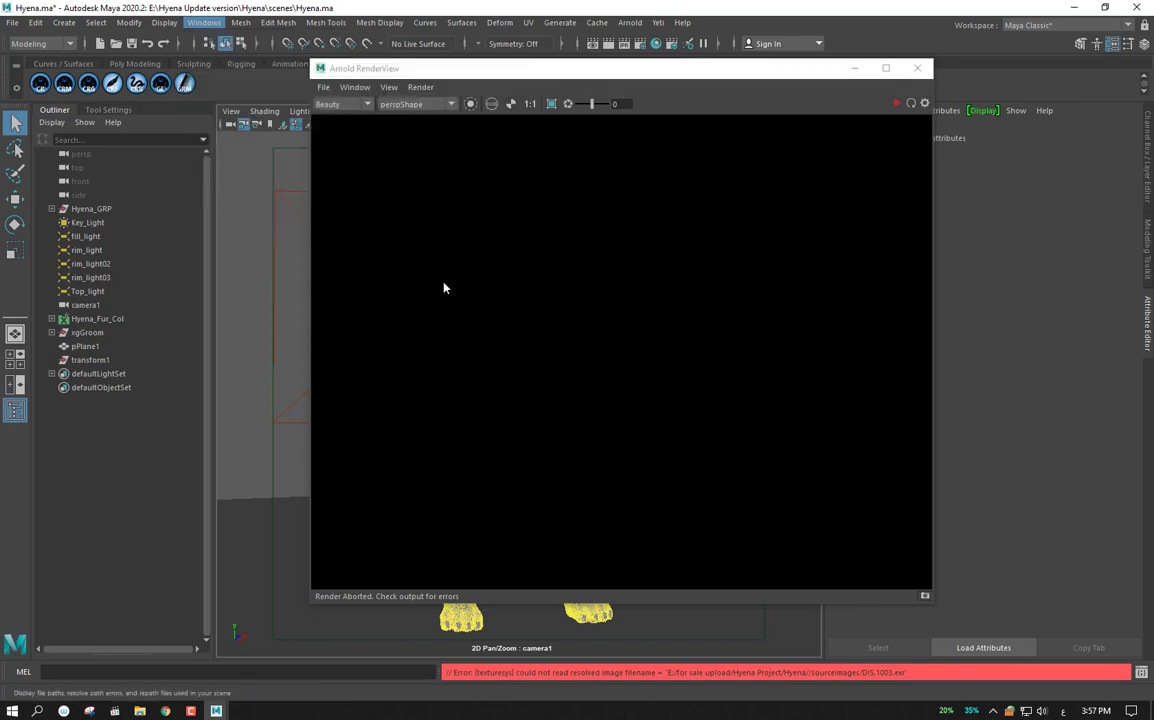
scroll(563, 311, down, 1)
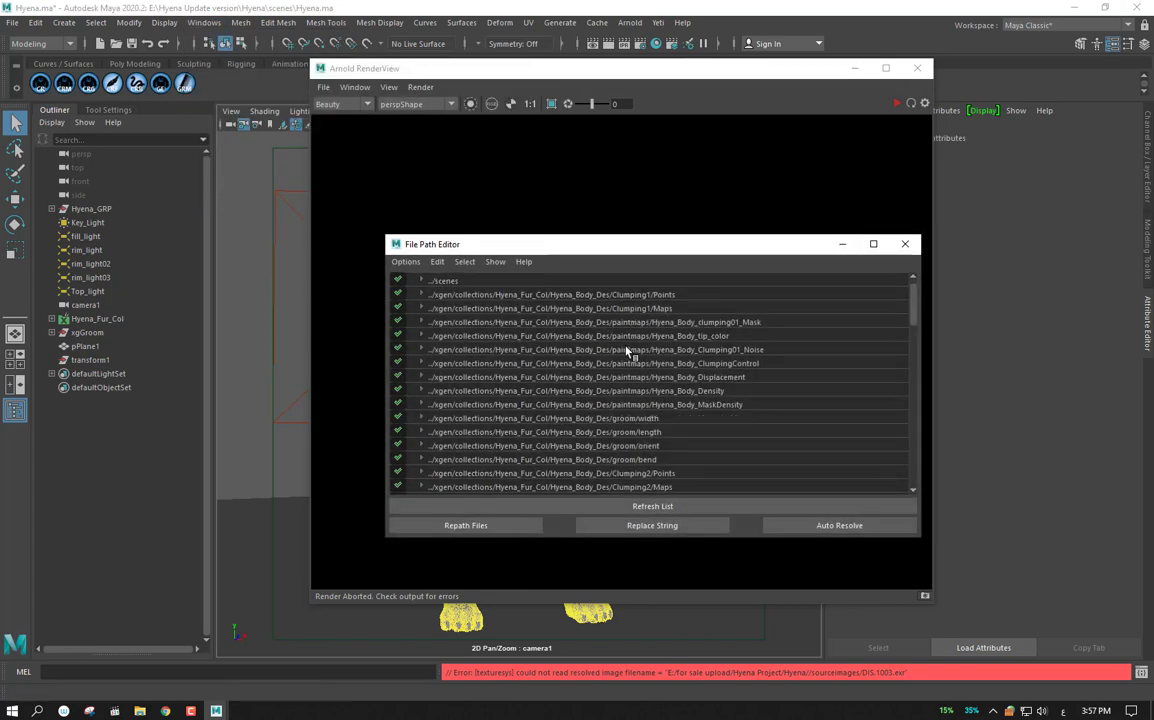
scroll(600, 370, down, 2)
scroll(632, 408, down, 2)
scroll(631, 408, down, 2)
scroll(631, 405, down, 2)
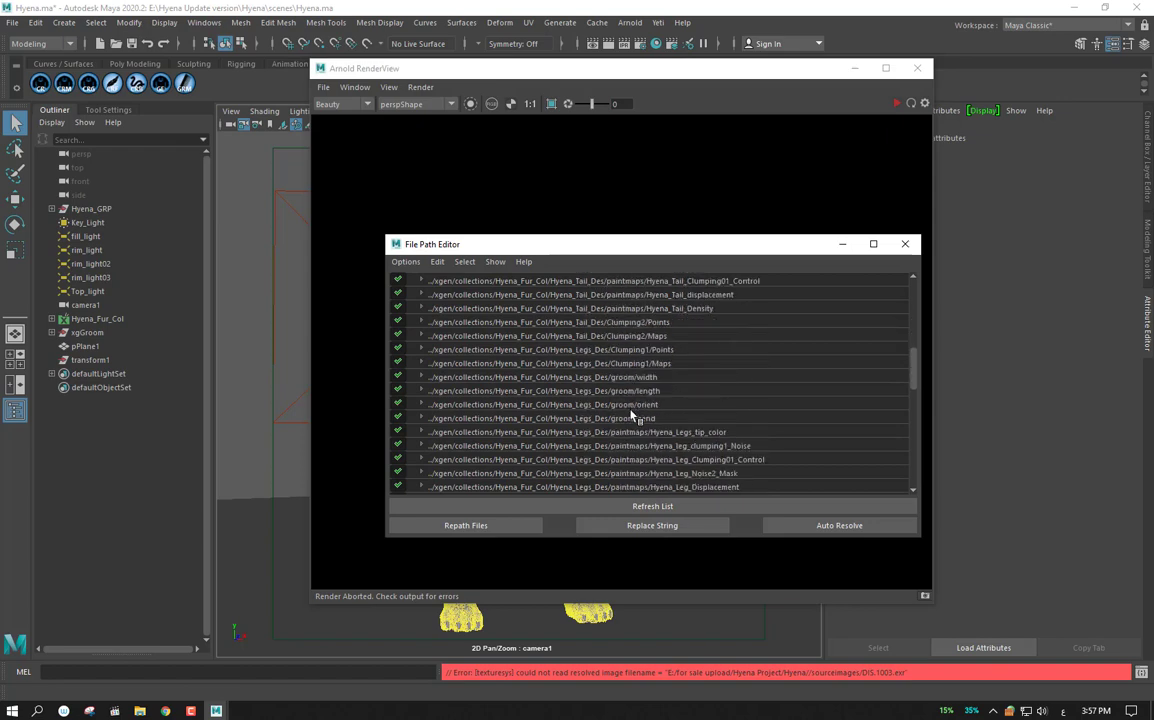
scroll(631, 412, down, 2)
scroll(632, 416, down, 2)
scroll(632, 418, down, 4)
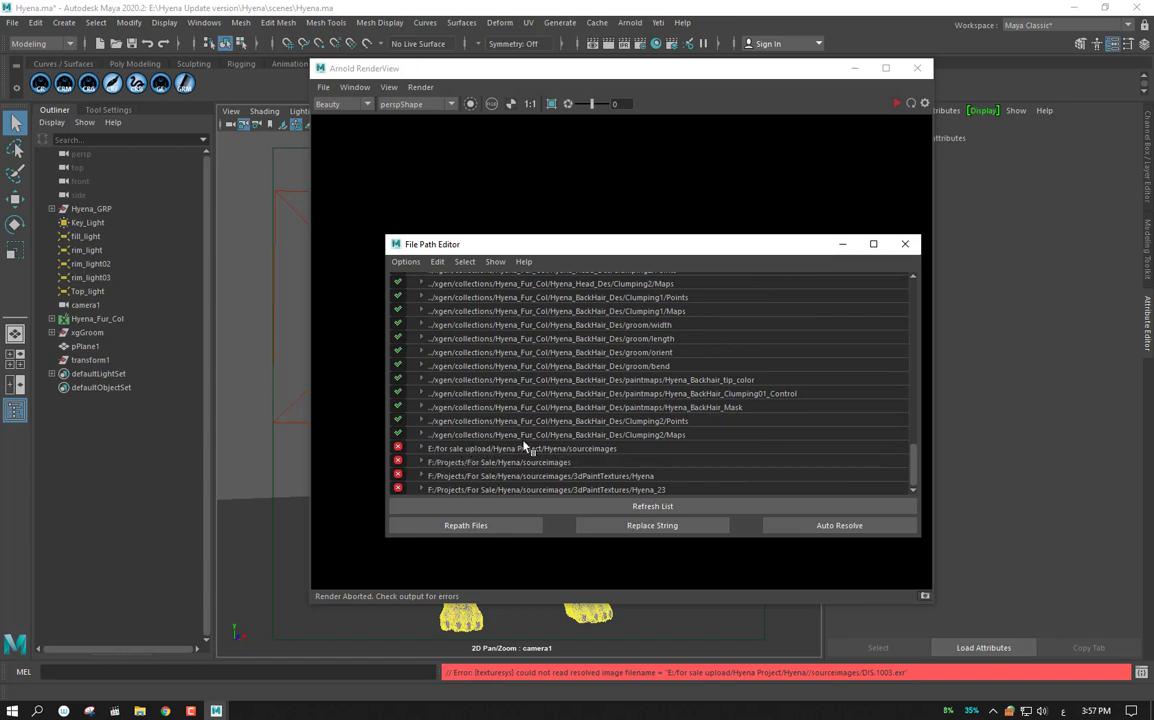
click(421, 449)
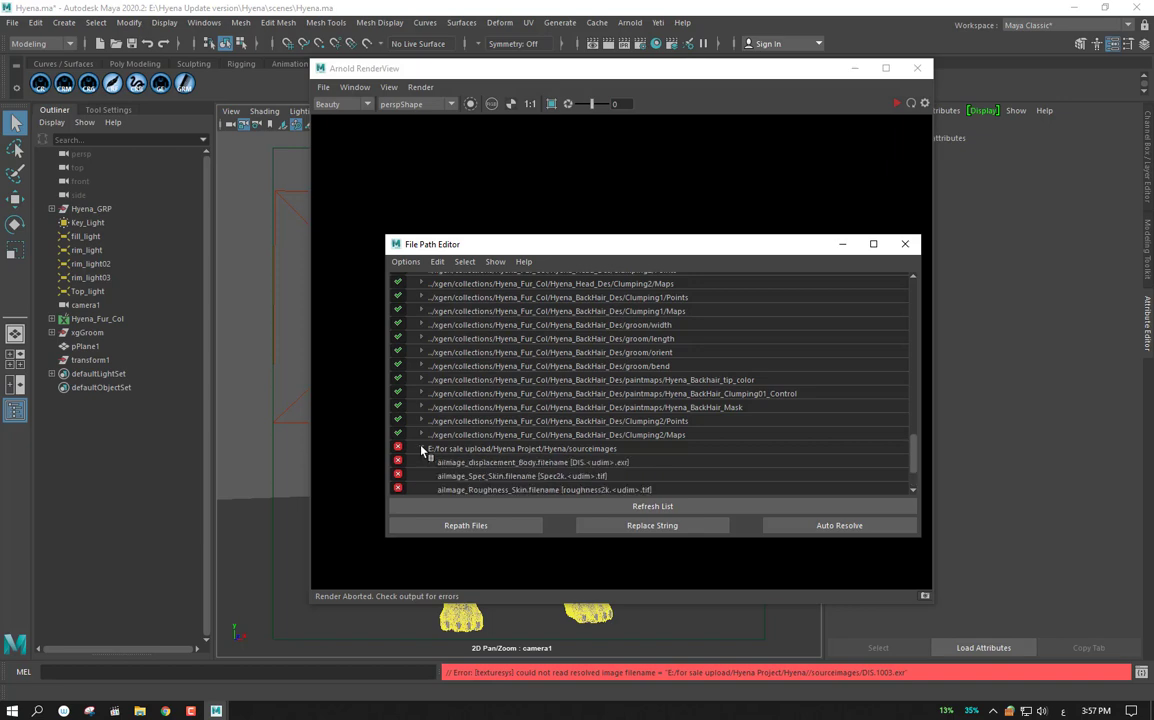
click(421, 449)
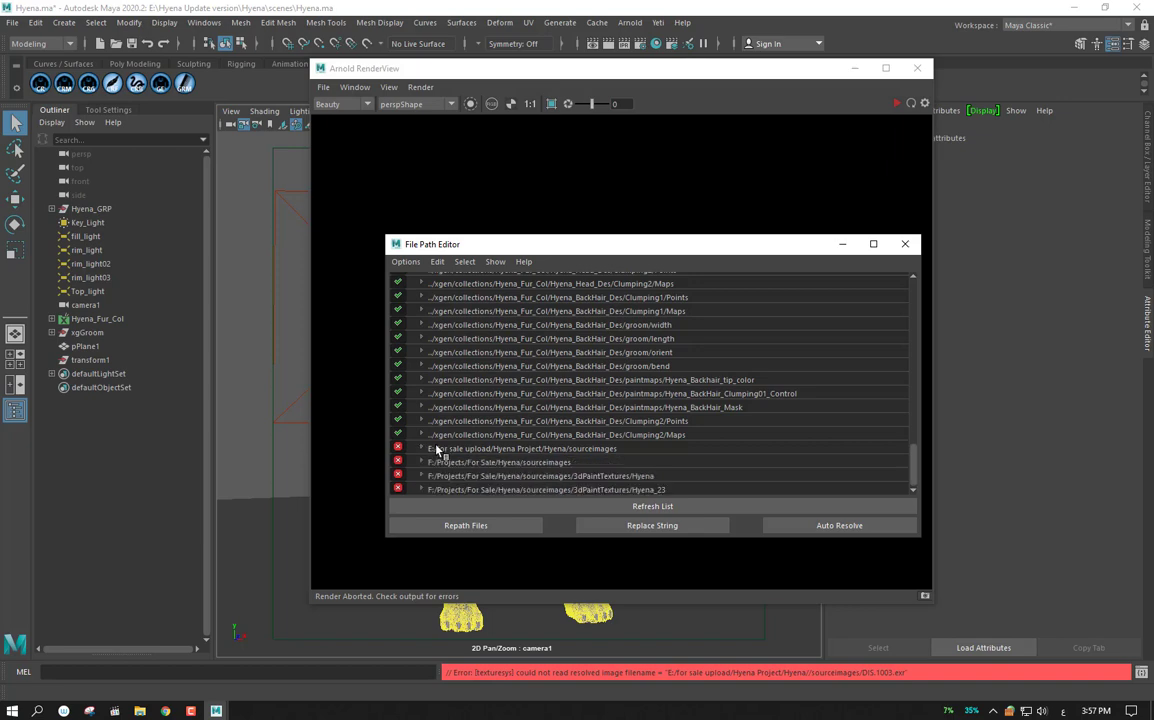
click(488, 450)
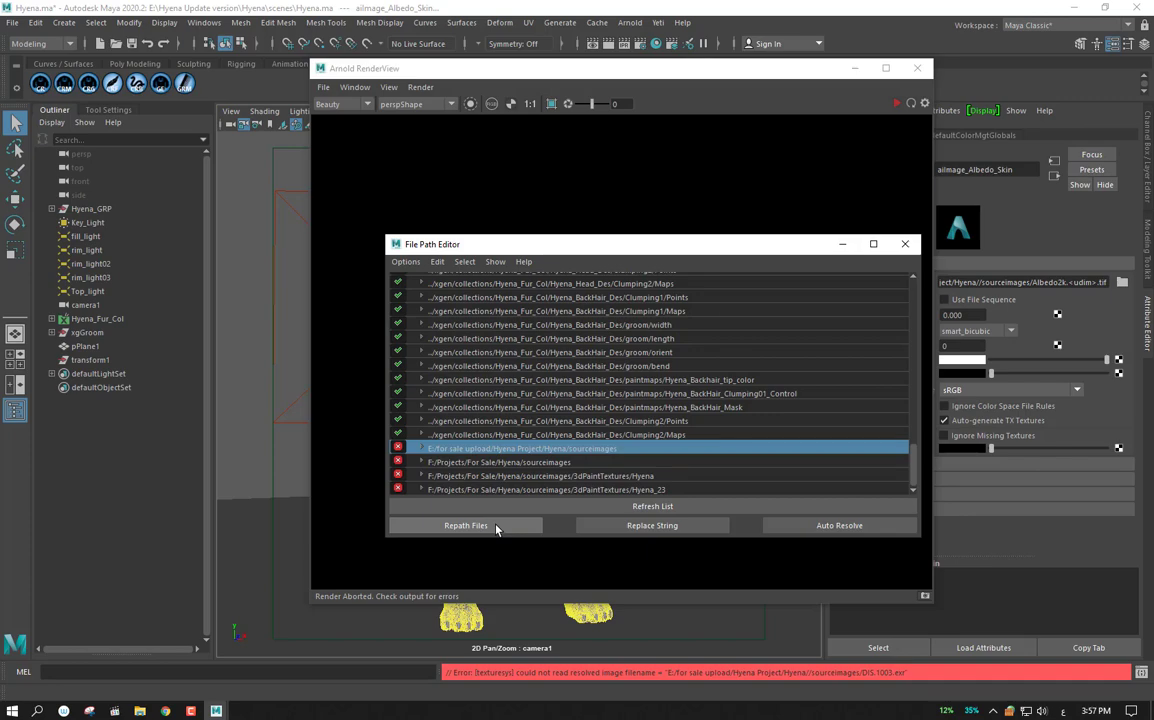
Repath the E:/for sale upload texture folder to Hyena/sourceimages
click(466, 525)
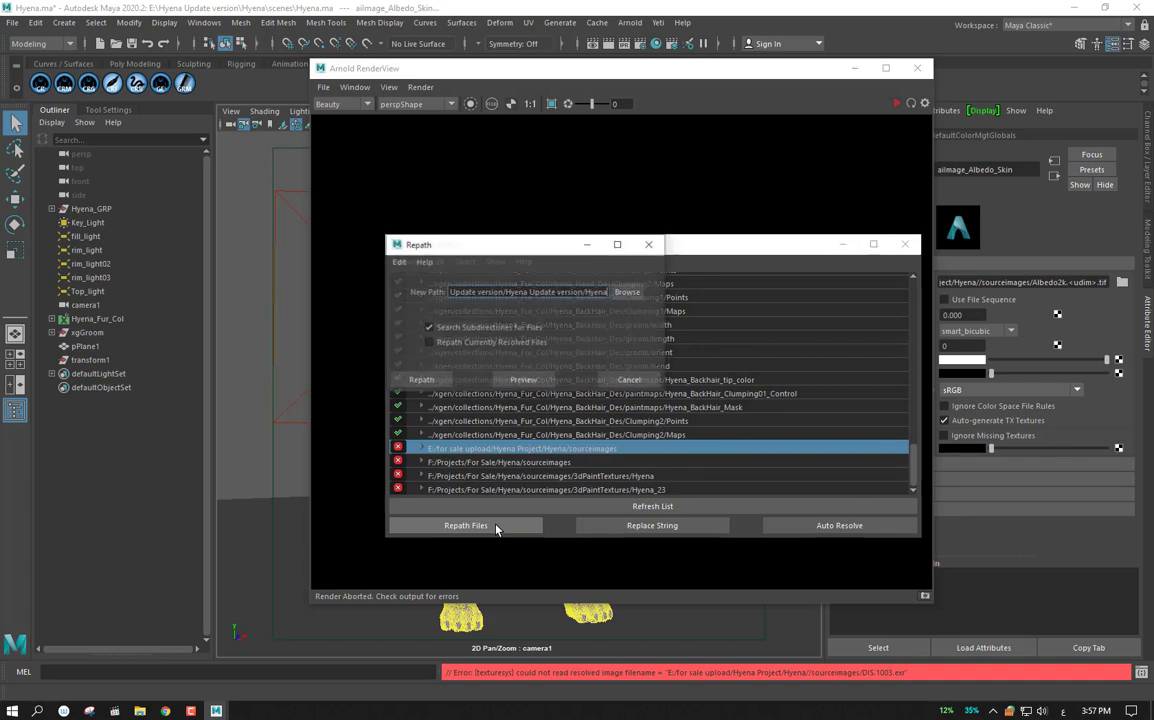
click(627, 292)
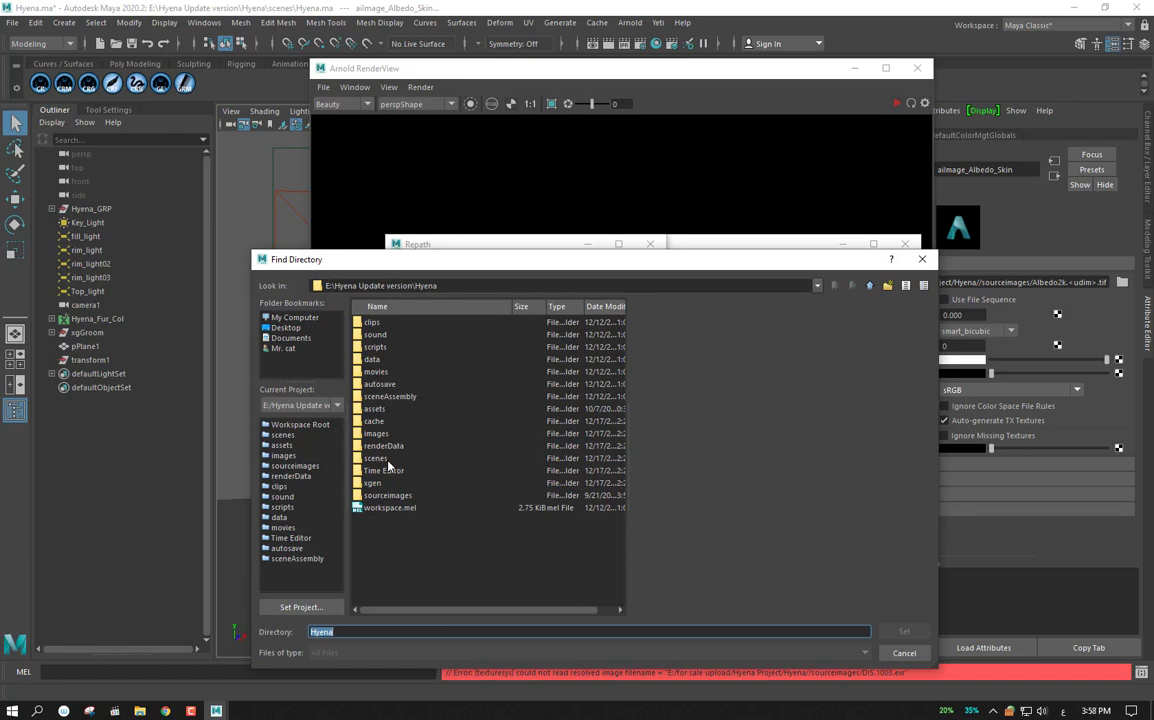
click(389, 496)
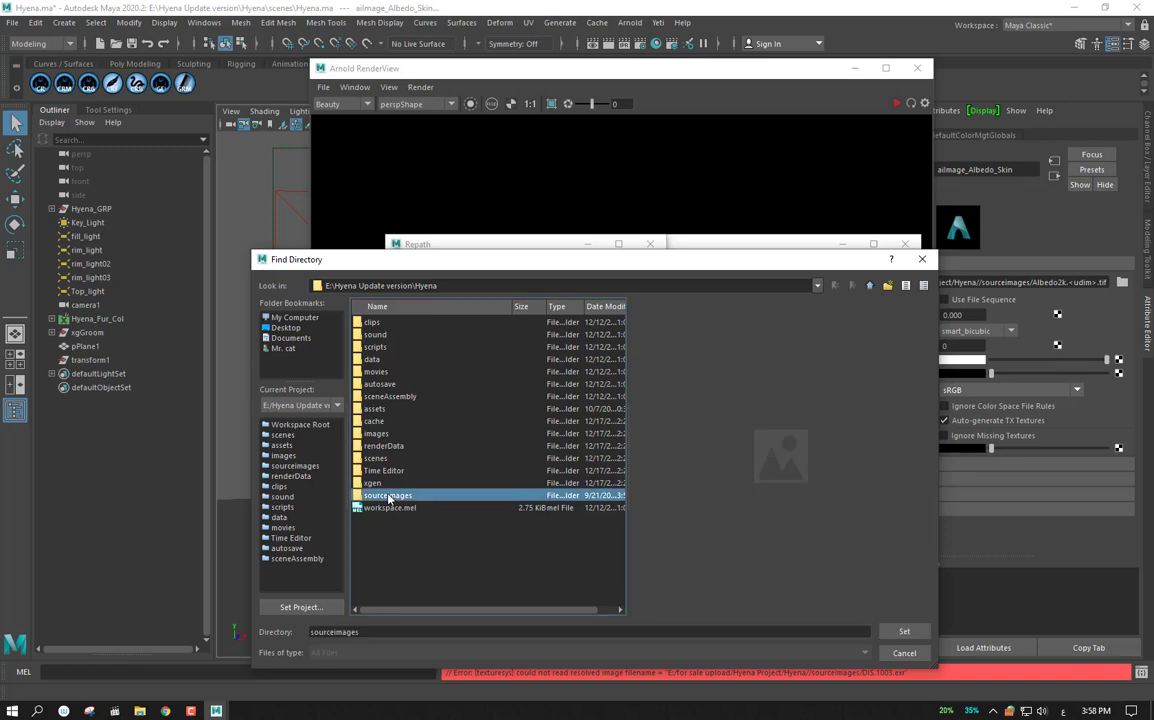
double_click(389, 496)
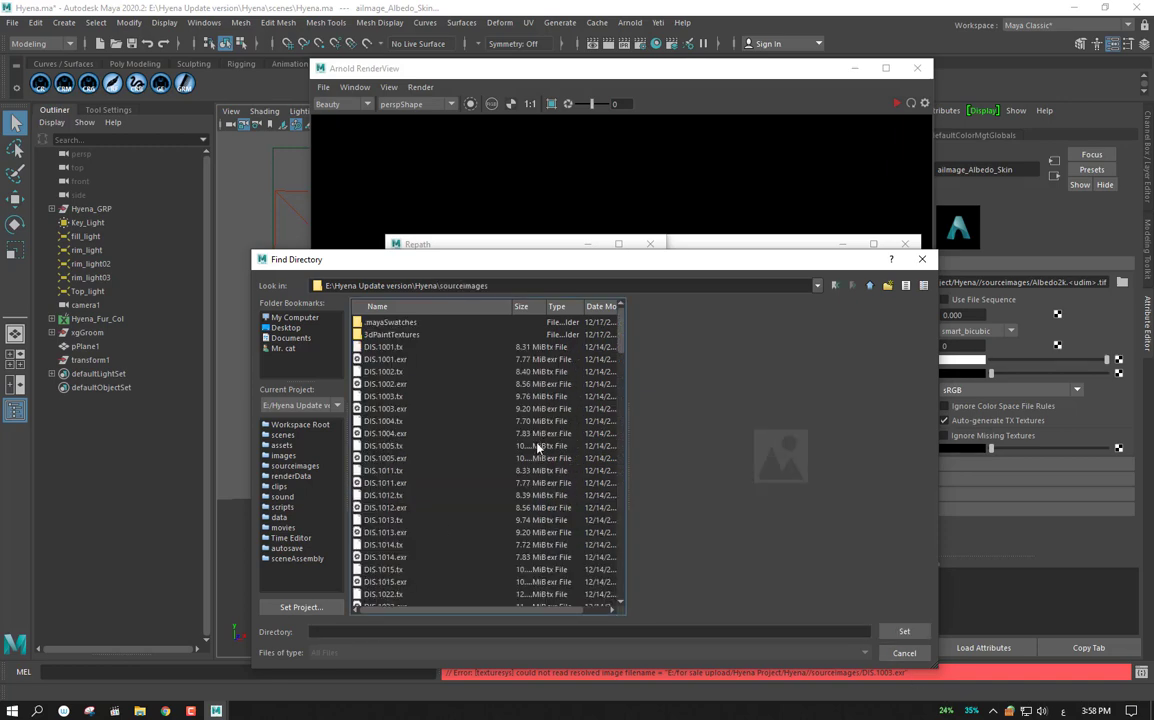
click(869, 287)
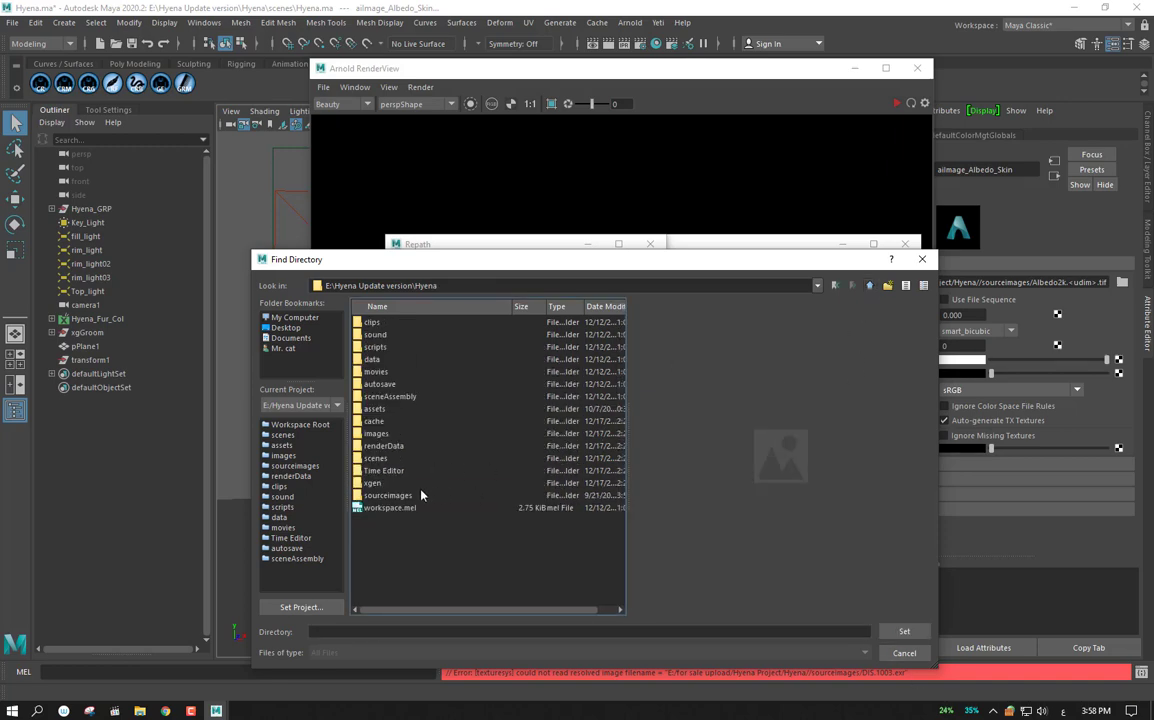
click(421, 495)
click(904, 631)
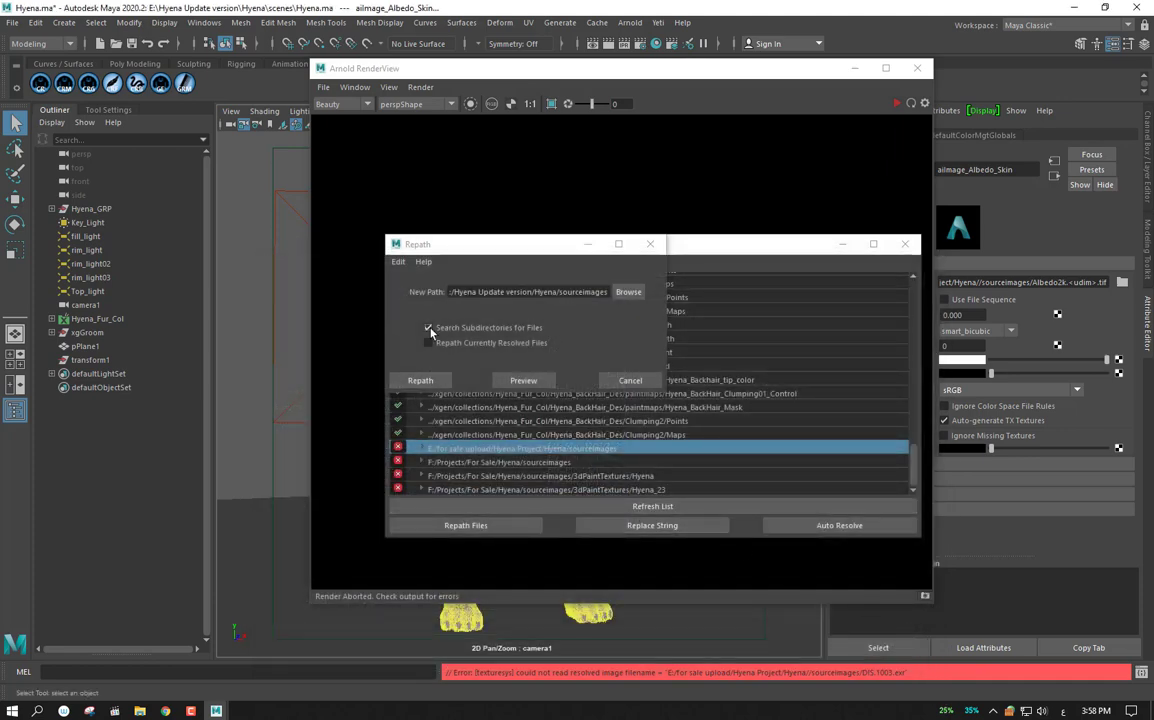
click(420, 380)
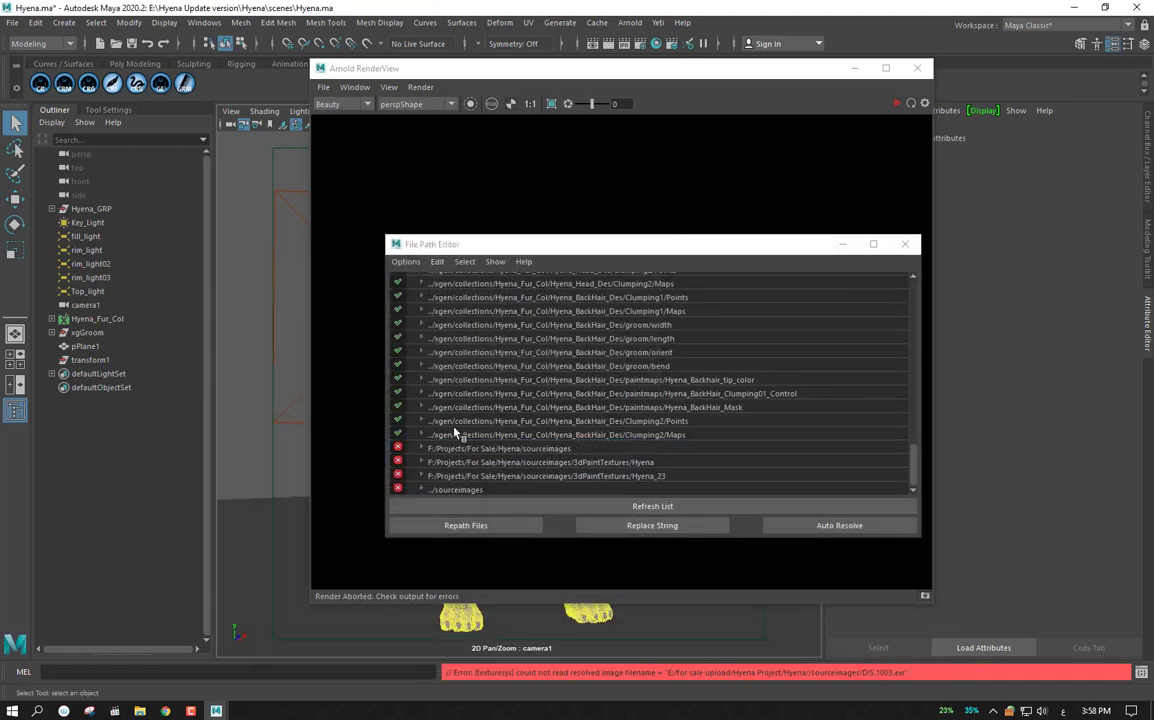
Repath the F:/Projects sourceimages entry to the same Hyena/sourceimages folder
click(494, 449)
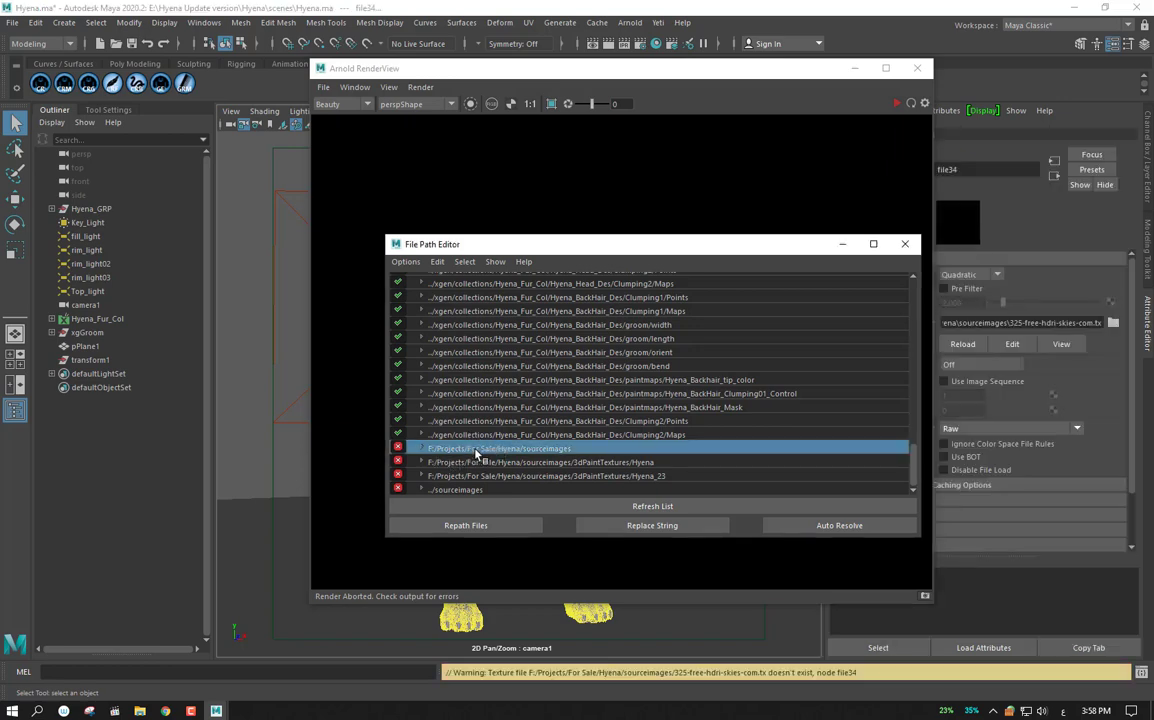
click(507, 530)
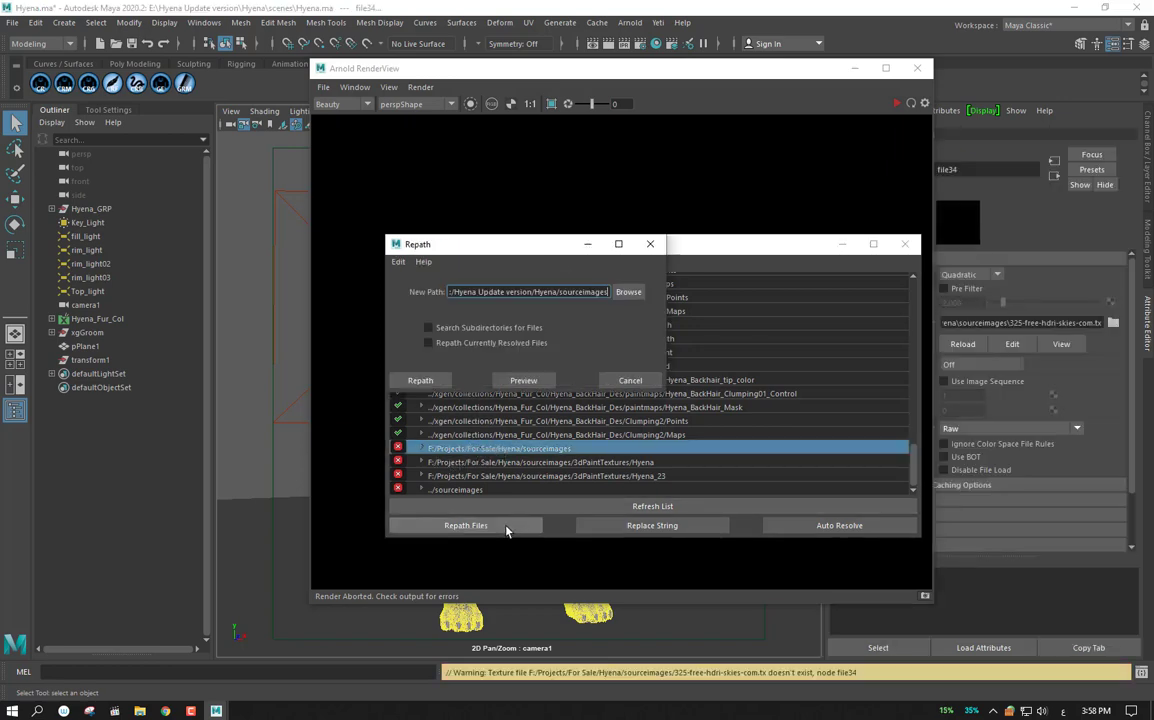
click(425, 380)
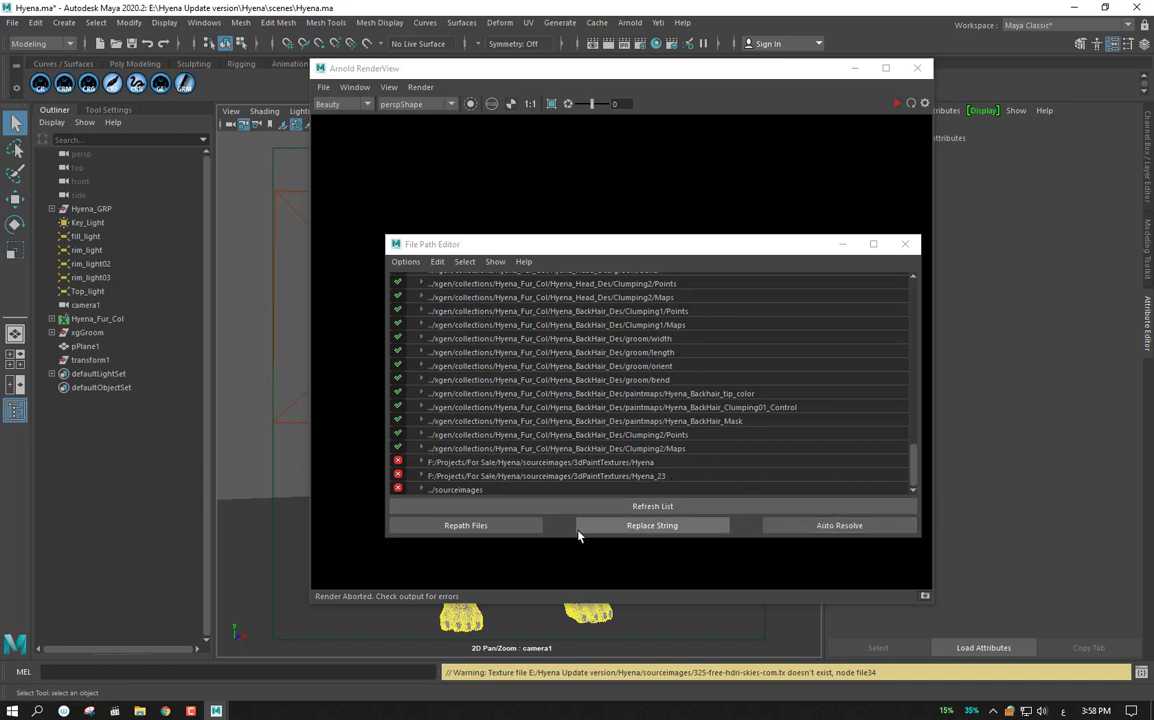
Close the File Path Editor and RenderView, then start a new 2048x2048 Arnold render of camera1
click(905, 245)
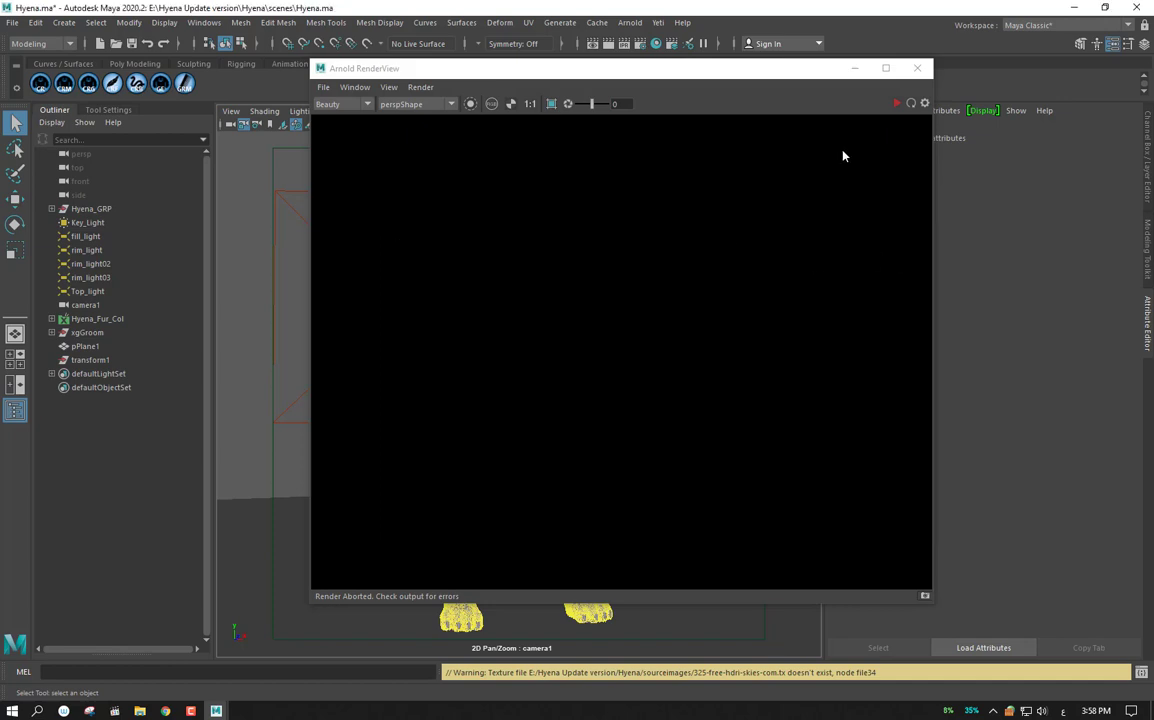
drag(773, 80, 669, 88)
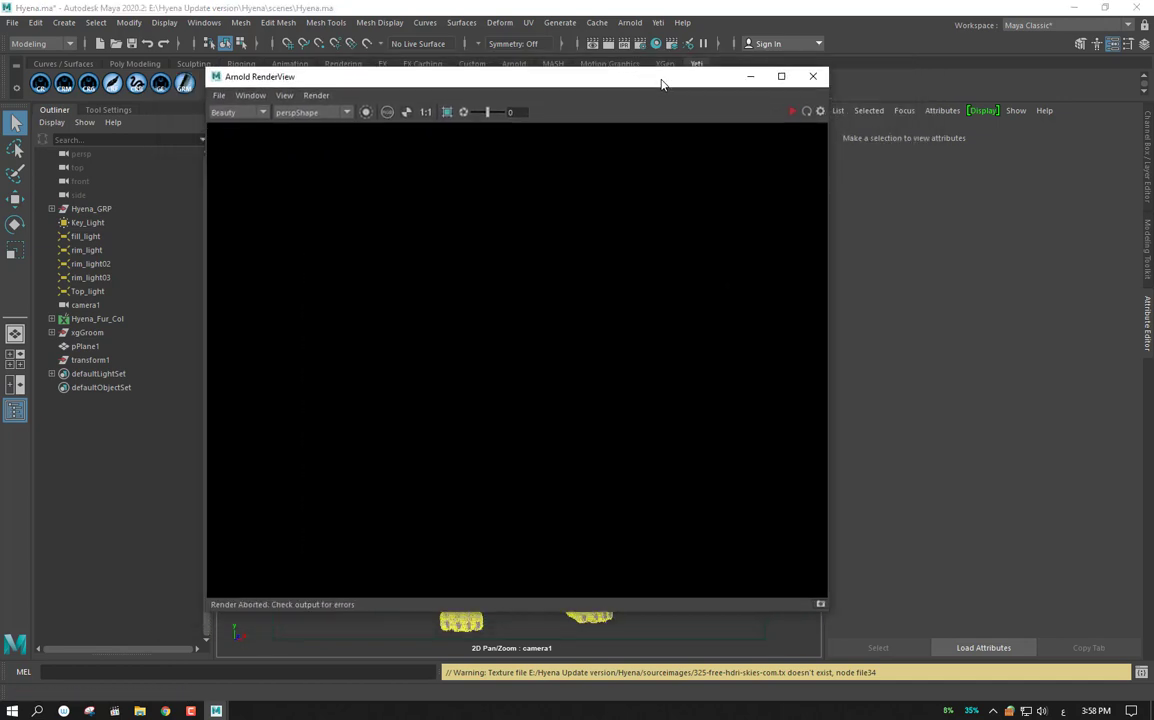
click(813, 76)
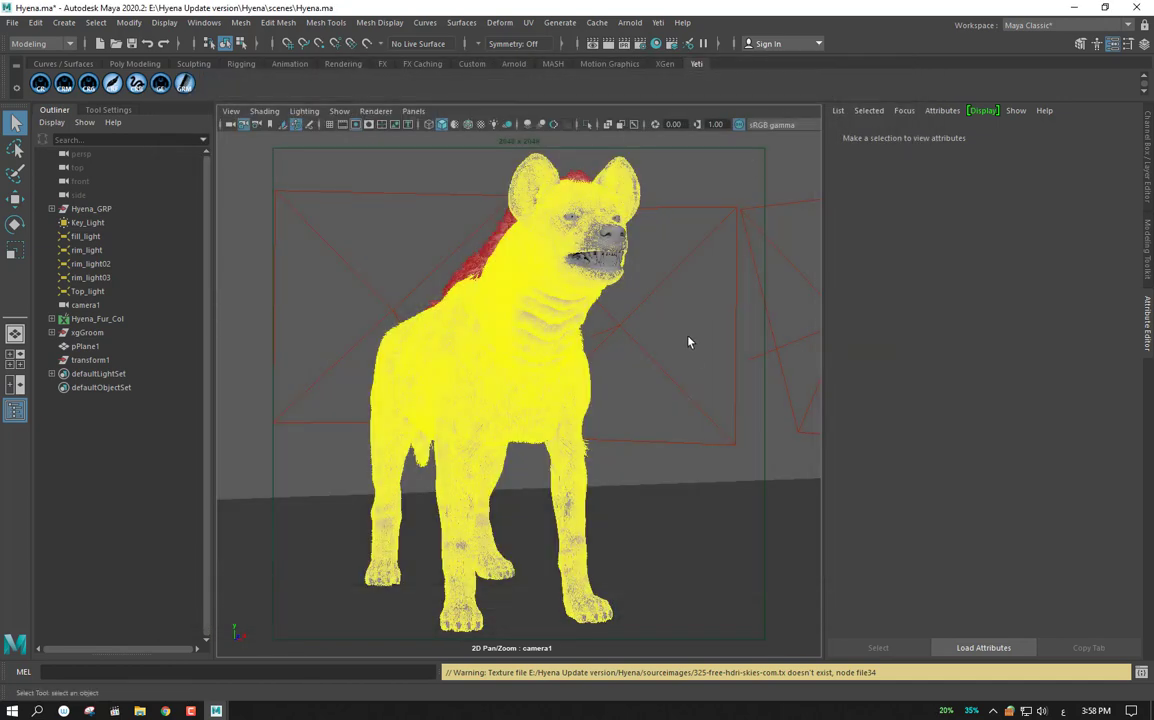
click(630, 22)
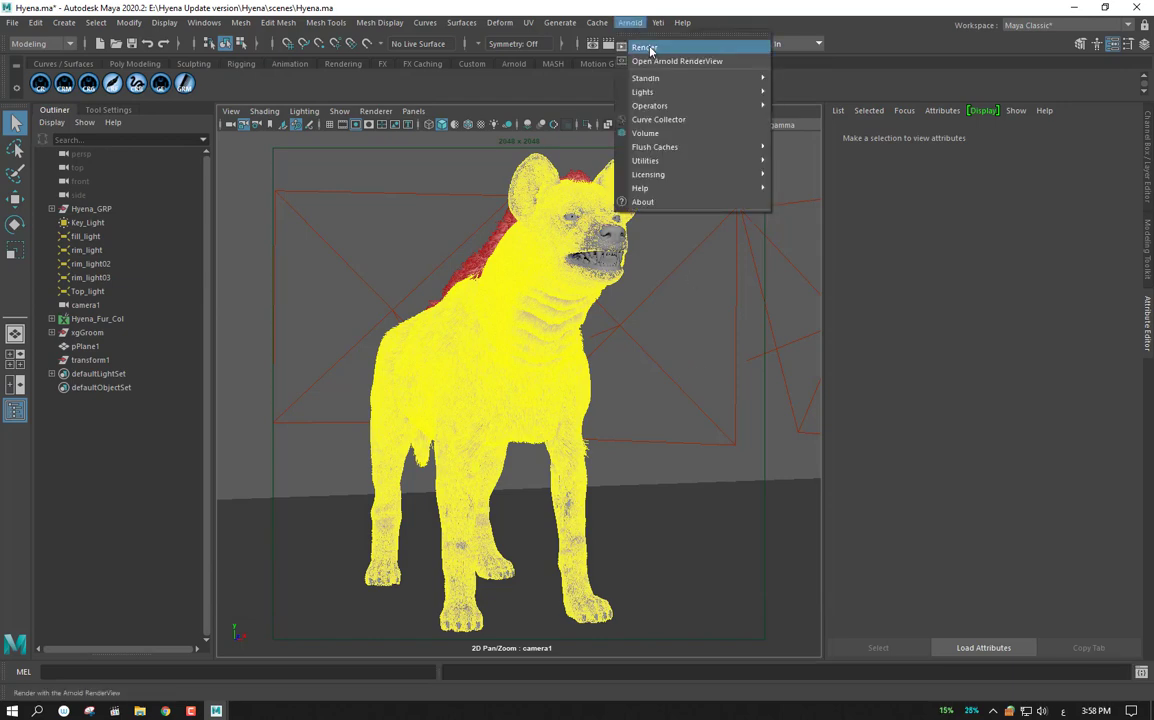
click(649, 48)
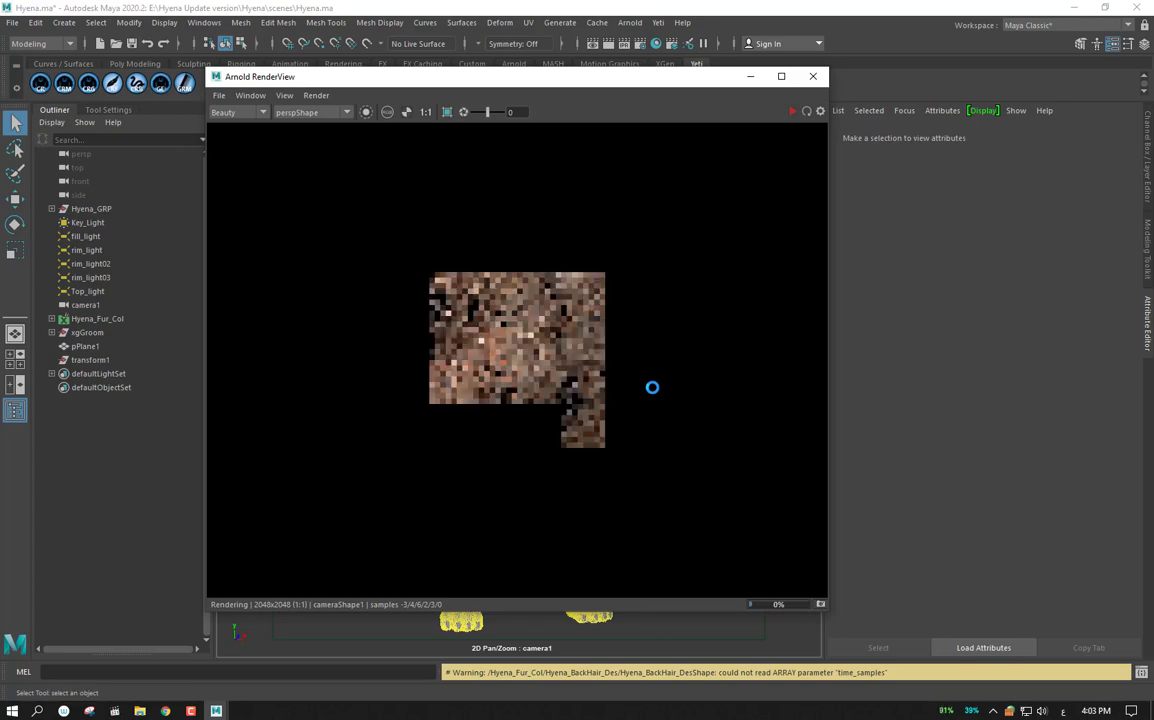
Zoom the RenderView image in and out as fur-textured buckets fill in, selecting ground plane pPlane1
scroll(541, 360, down, 3)
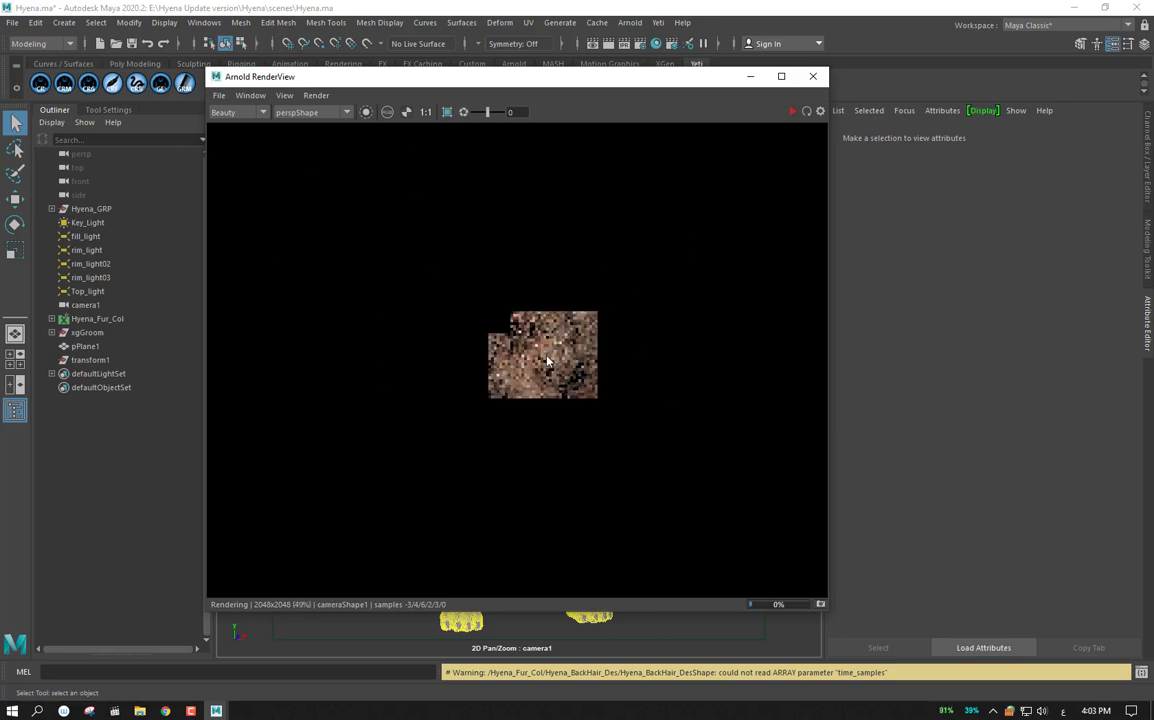
scroll(545, 364, down, 3)
scroll(545, 364, up, 1)
scroll(546, 366, up, 4)
scroll(546, 366, down, 4)
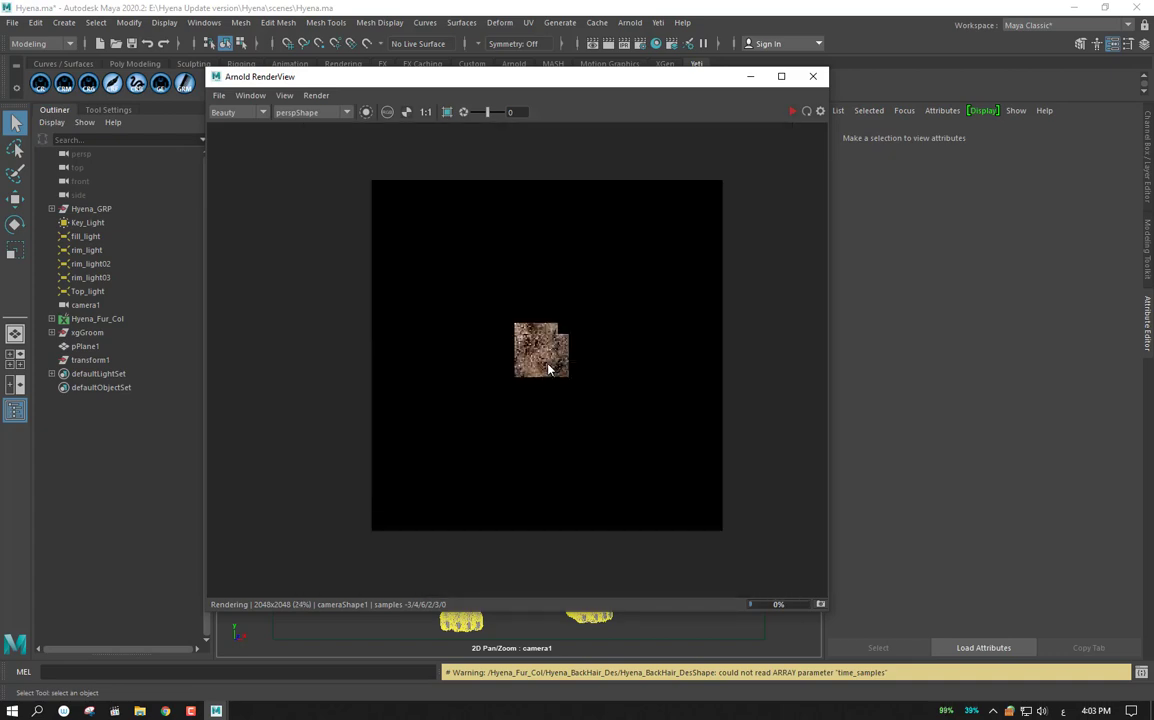
scroll(548, 370, up, 2)
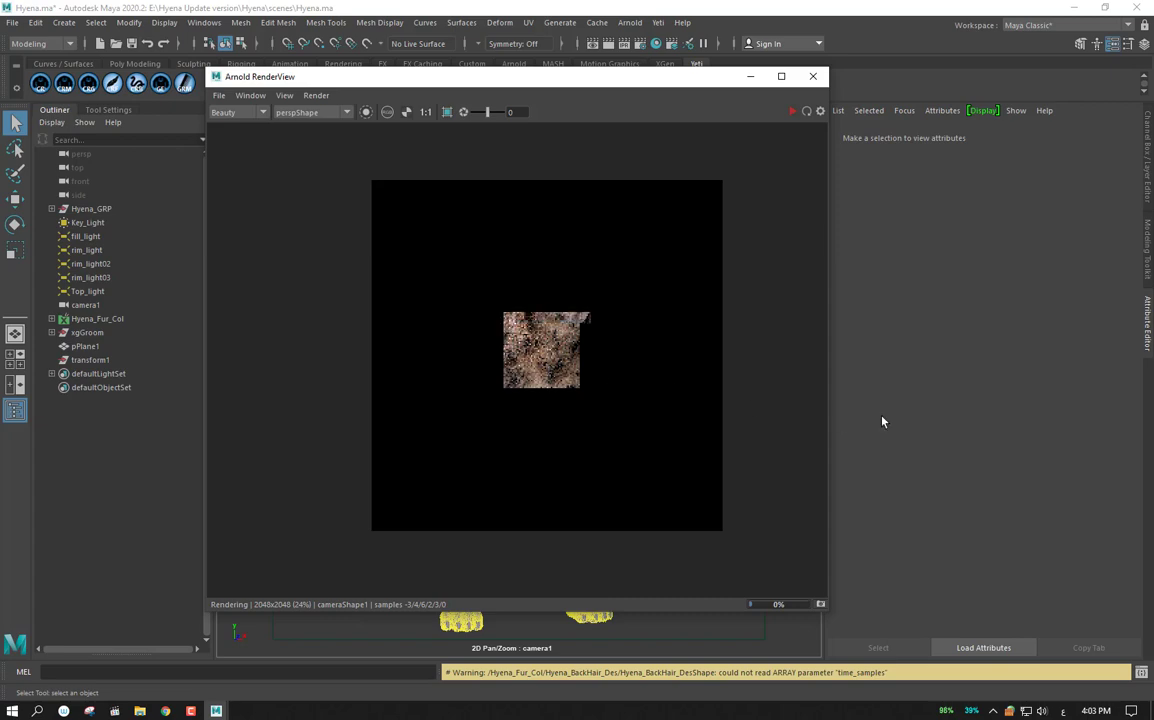
click(924, 412)
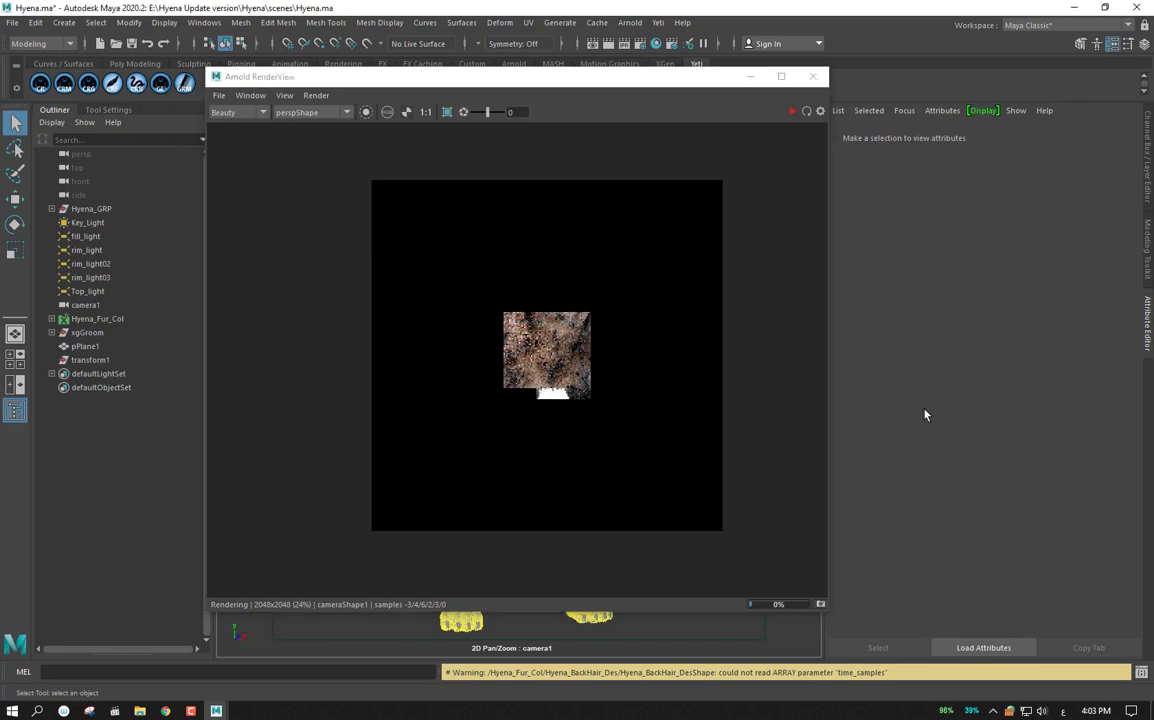
click(703, 631)
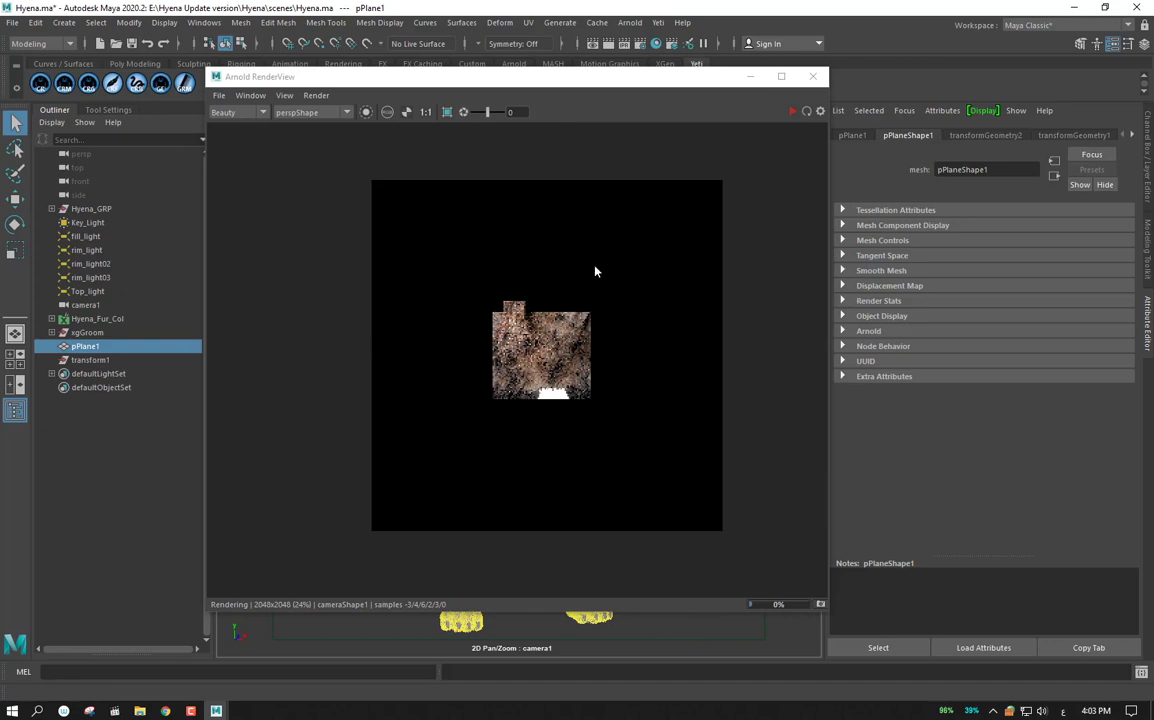
mouse_move(645, 80)
mouse_down()
mouse_move(642, 451)
mouse_move(680, 136)
mouse_up()
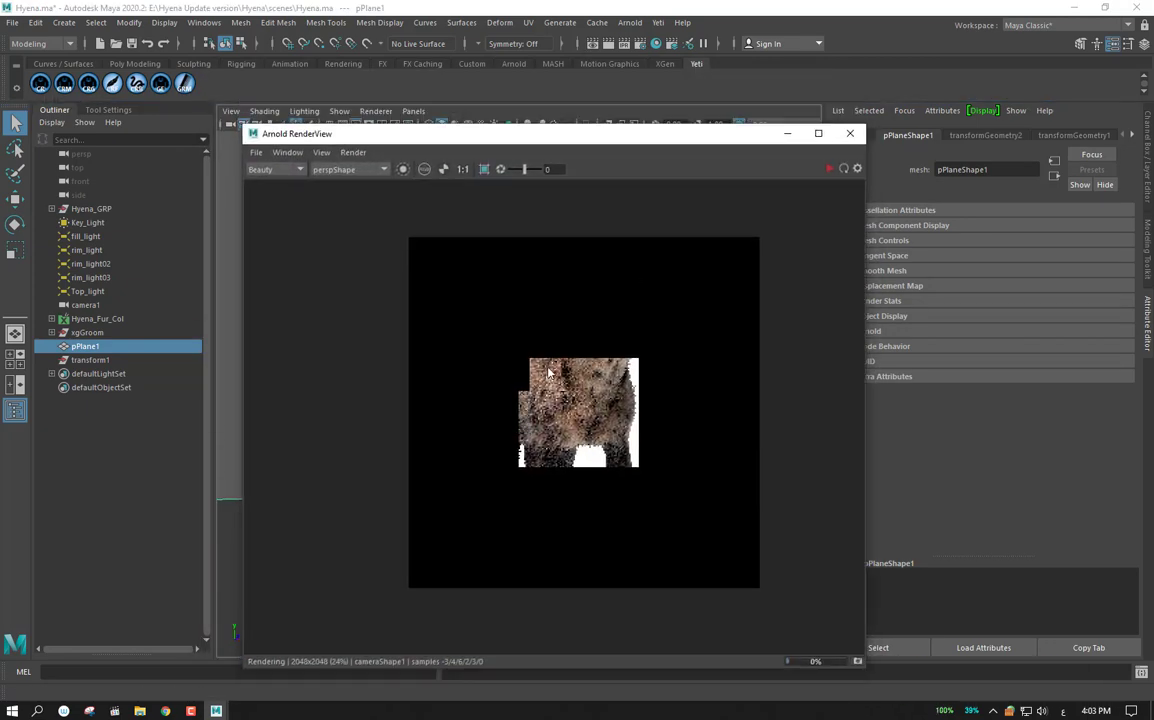
scroll(562, 342, up, 3)
scroll(565, 344, down, 4)
scroll(565, 344, up, 2)
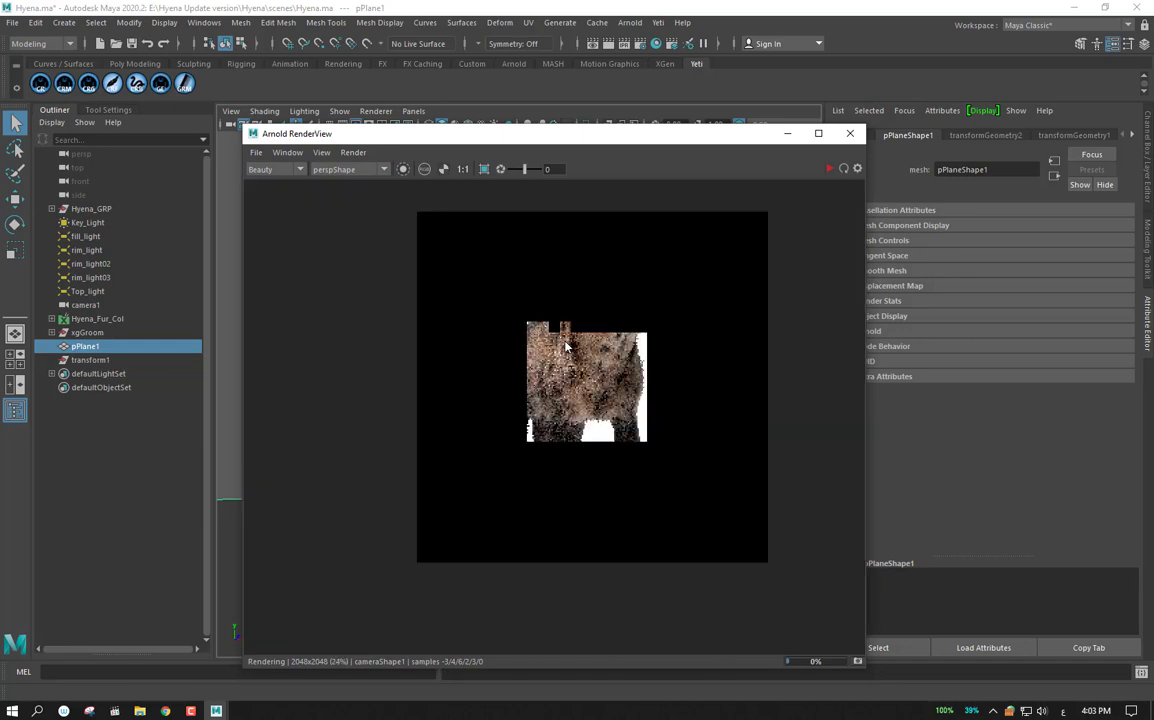
scroll(566, 347, up, 2)
scroll(566, 347, down, 1)
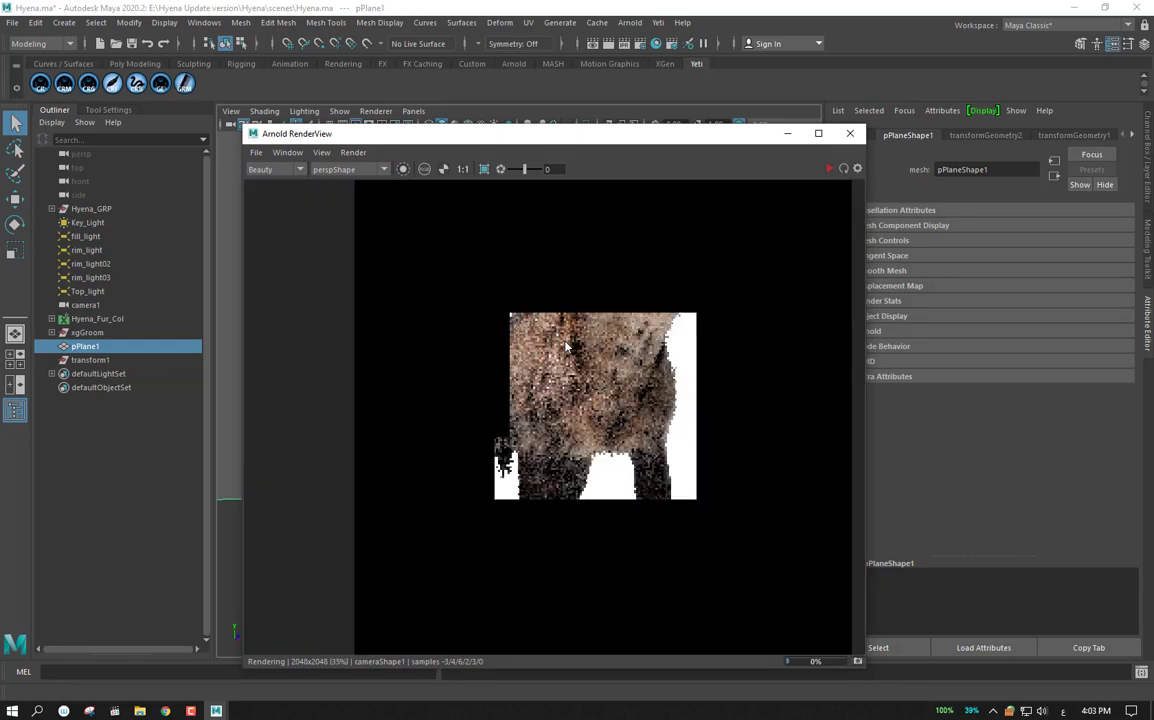
scroll(566, 346, down, 1)
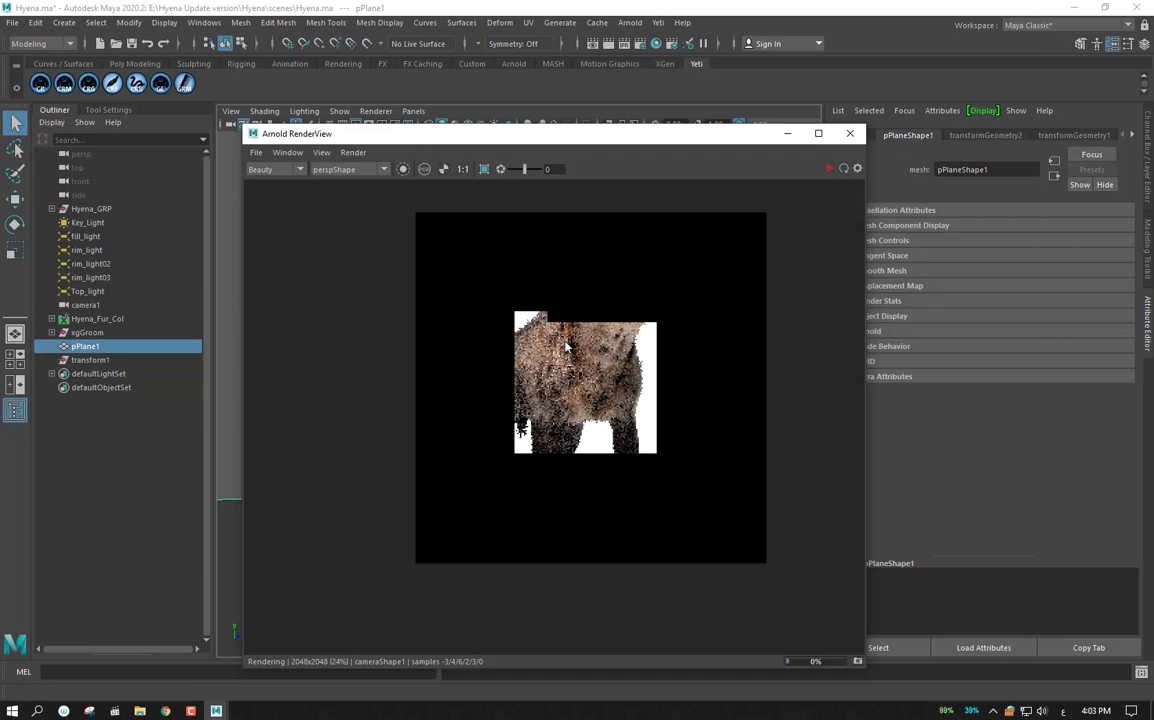